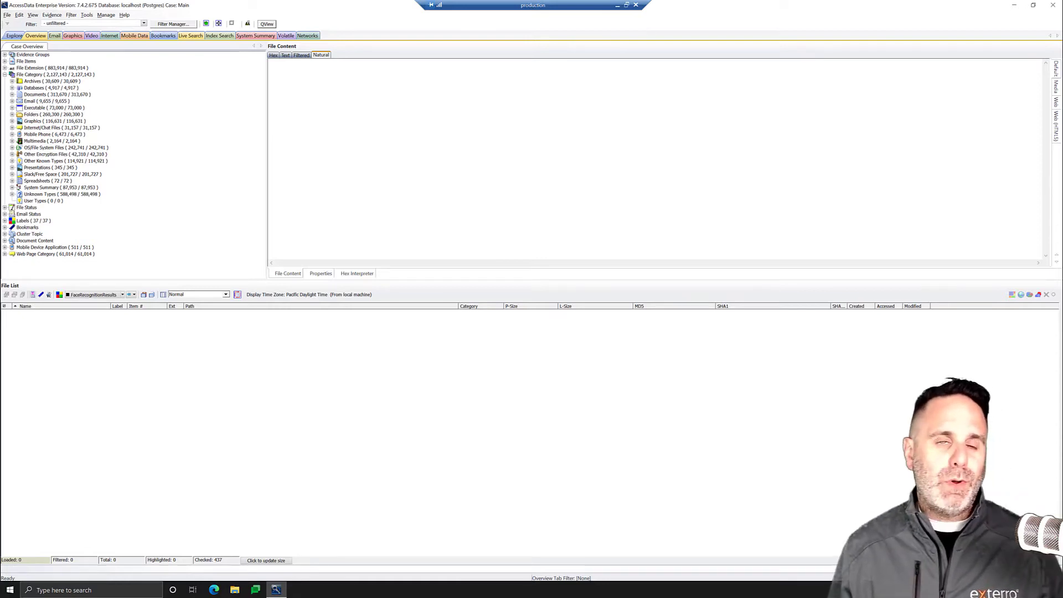
List the Microsoft Word 2010 files under the Documents file category and check all of them.
{"action": "left_click", "coordinate": [12, 95]}
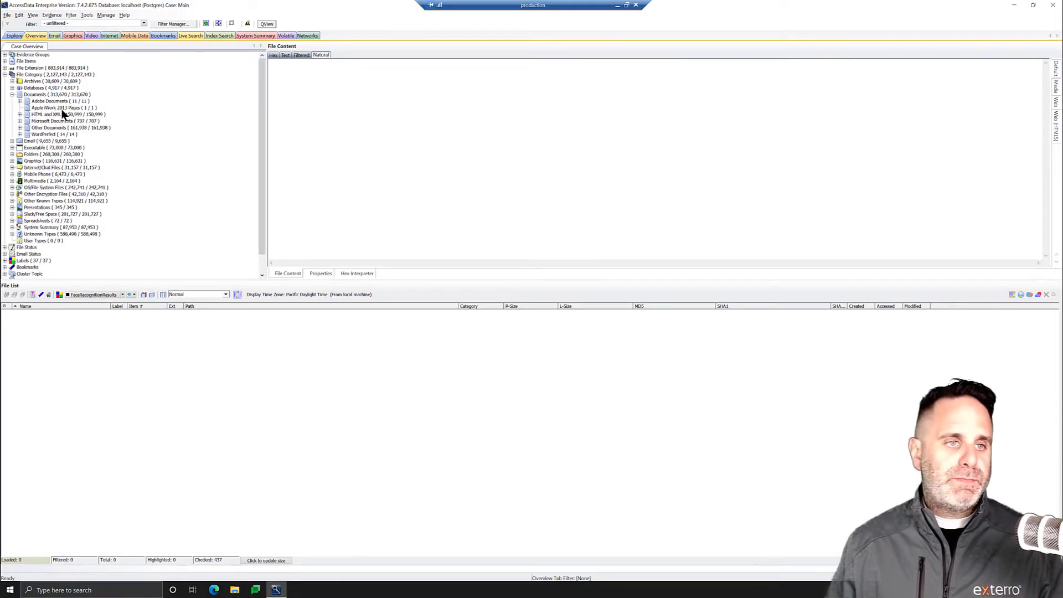
{"action": "left_click", "coordinate": [20, 120]}
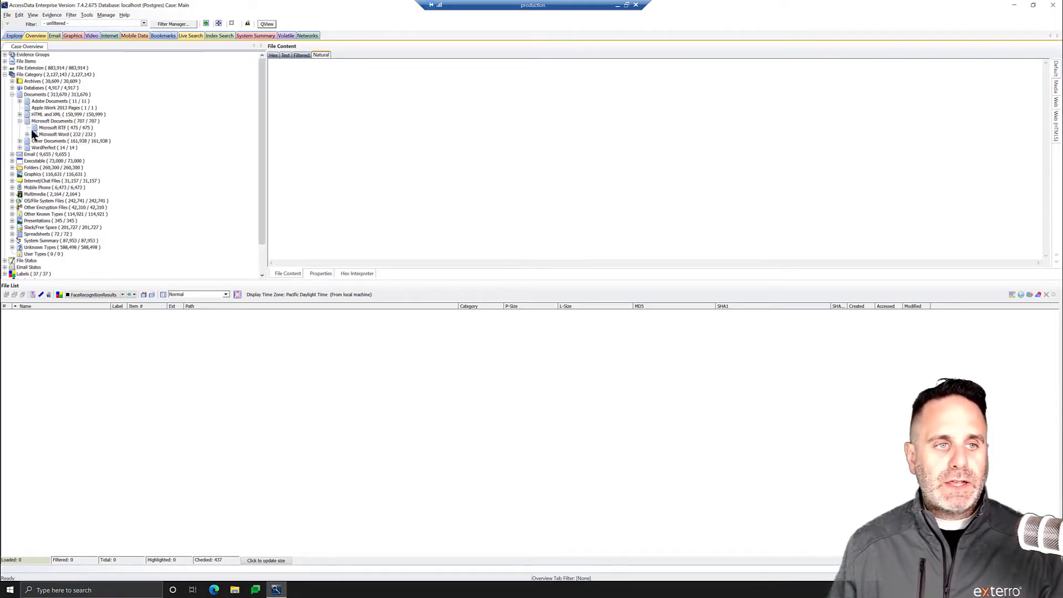
{"action": "left_click", "coordinate": [27, 134]}
{"action": "left_click", "coordinate": [61, 161]}
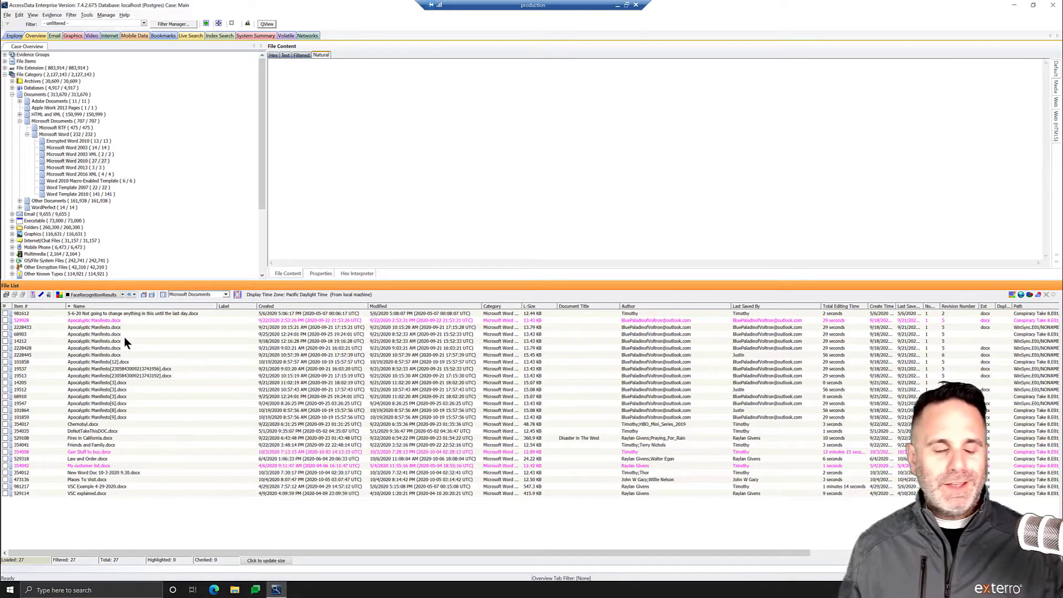
{"action": "left_click", "coordinate": [6, 296]}
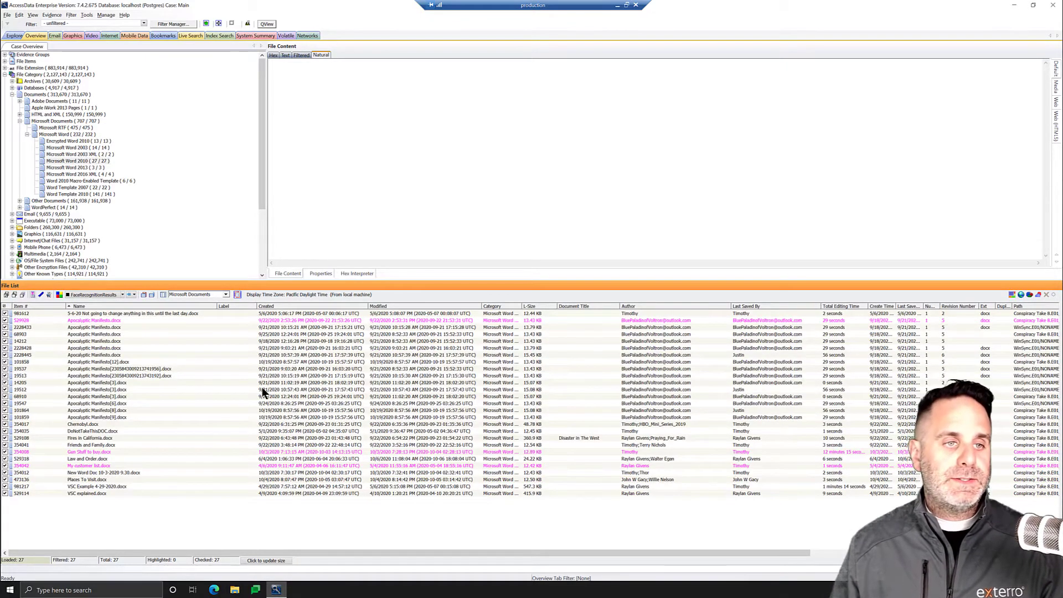
List the Excel 2010 files under the Spreadsheets file category and check all of them.
{"action": "scroll", "coordinate": [24, 256], "scroll_direction": "down", "scroll_amount": 4}
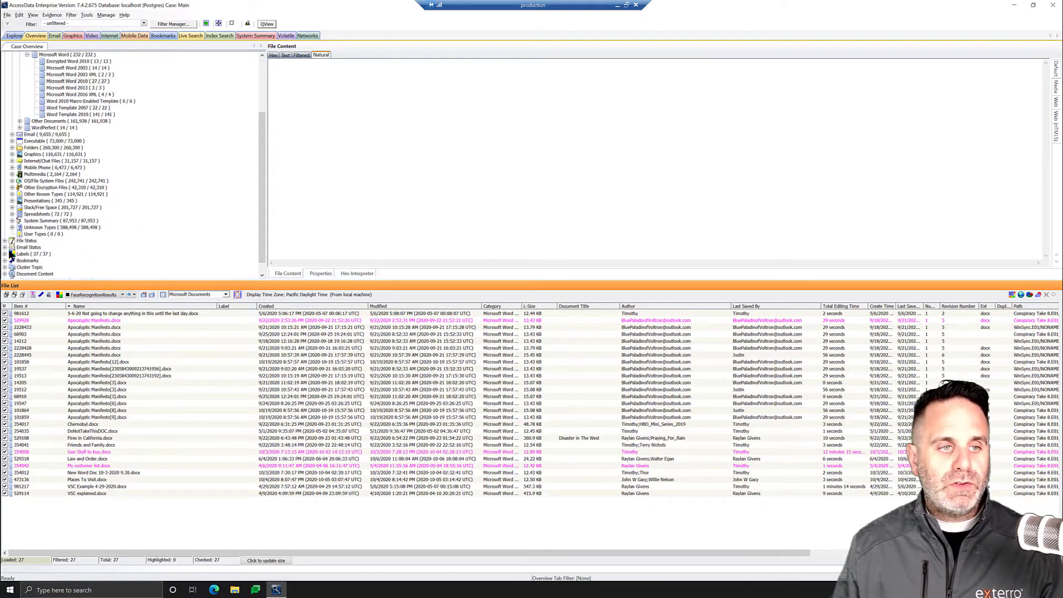
{"action": "left_click", "coordinate": [12, 214]}
{"action": "left_click", "coordinate": [37, 214]}
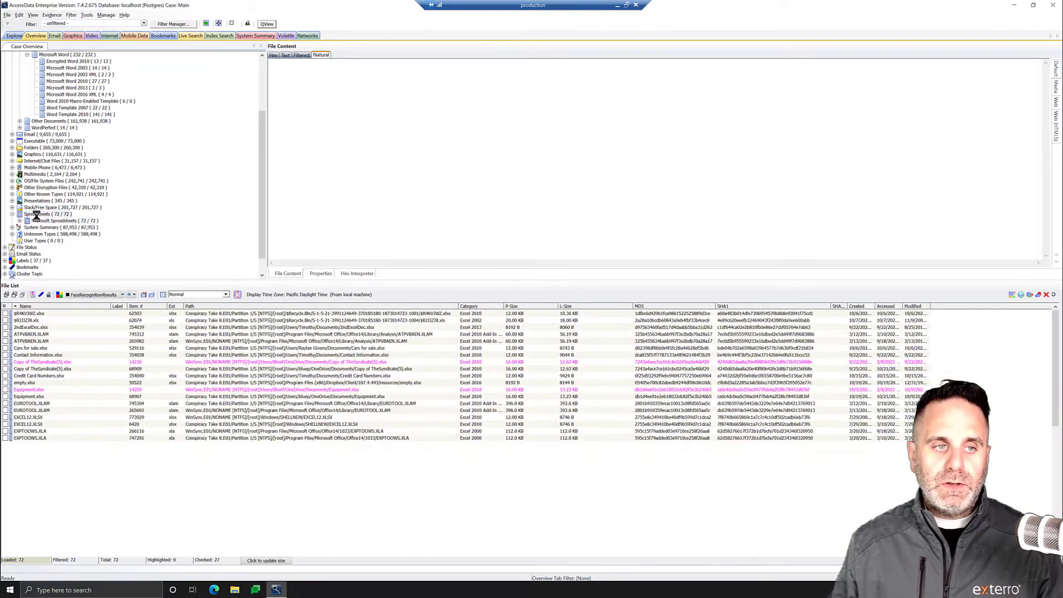
{"action": "left_click", "coordinate": [20, 221]}
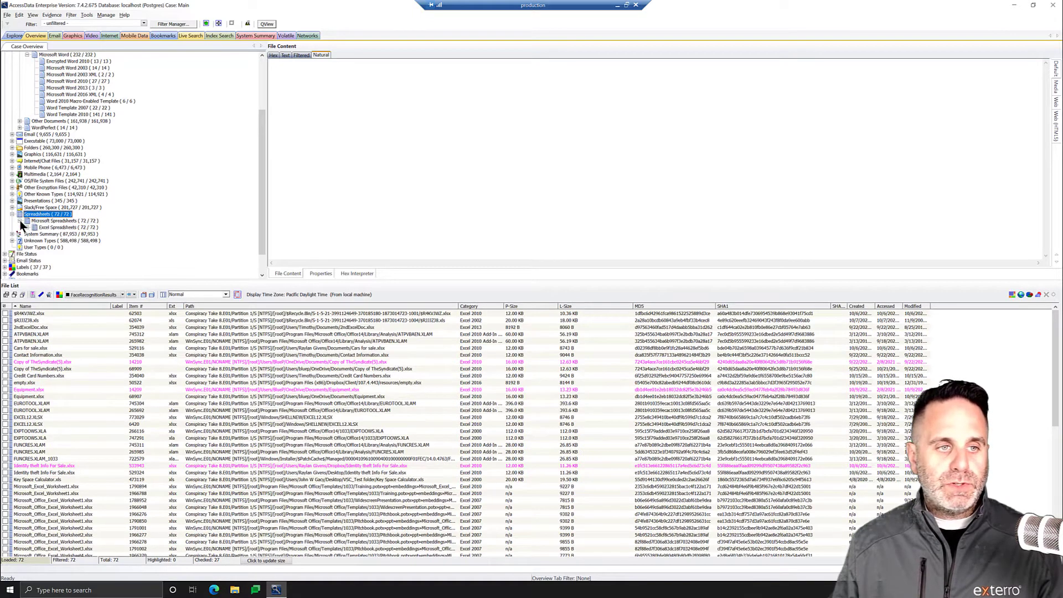
{"action": "left_click", "coordinate": [55, 227]}
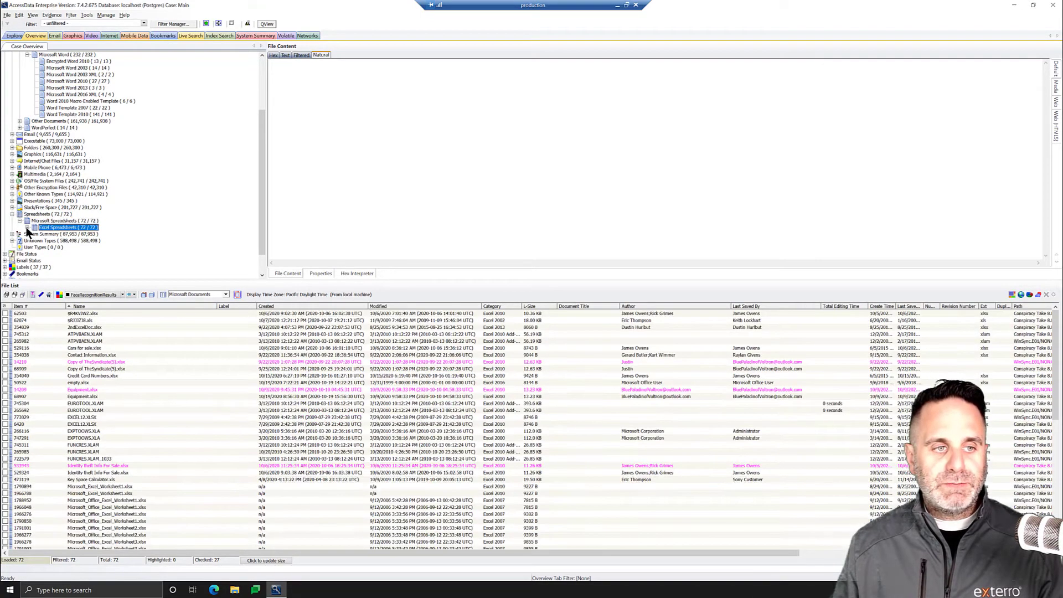
{"action": "left_click", "coordinate": [26, 227]}
{"action": "left_click", "coordinate": [77, 247]}
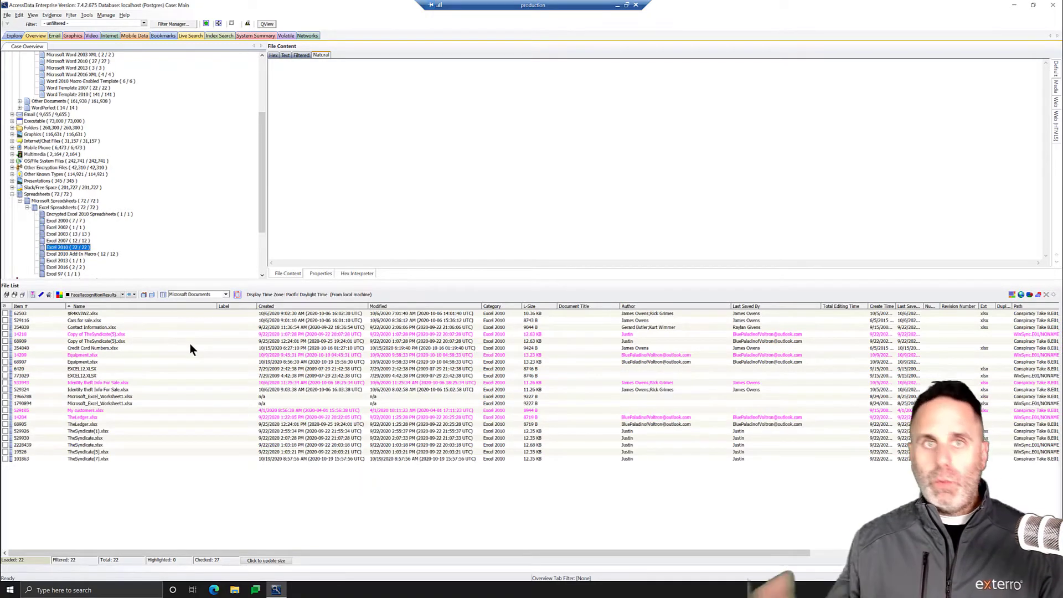
{"action": "left_click", "coordinate": [6, 295]}
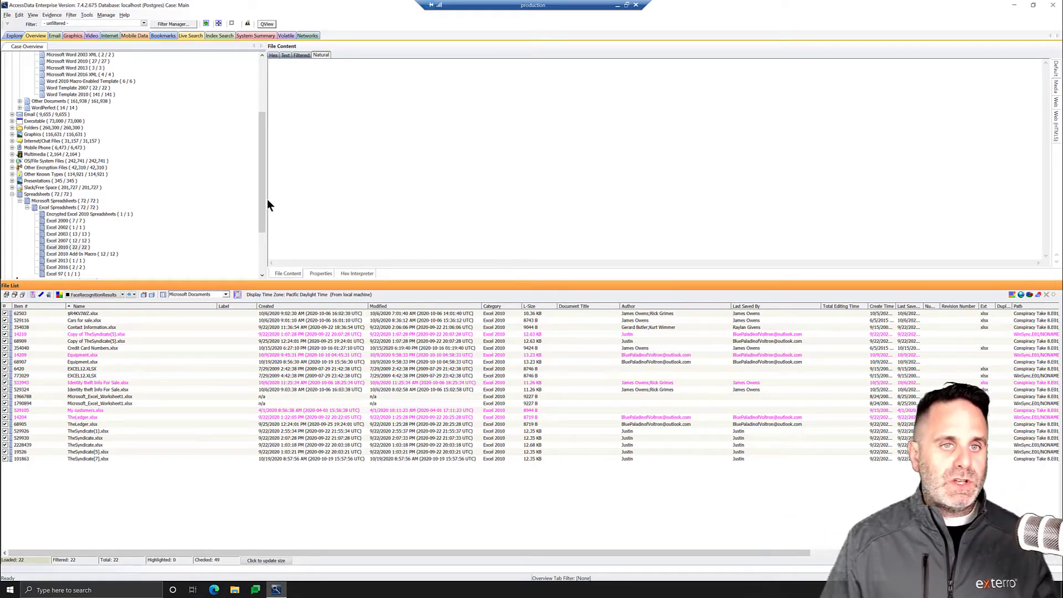
Start creating a portable case with the export name FeatureFocus.
{"action": "left_click", "coordinate": [8, 15]}
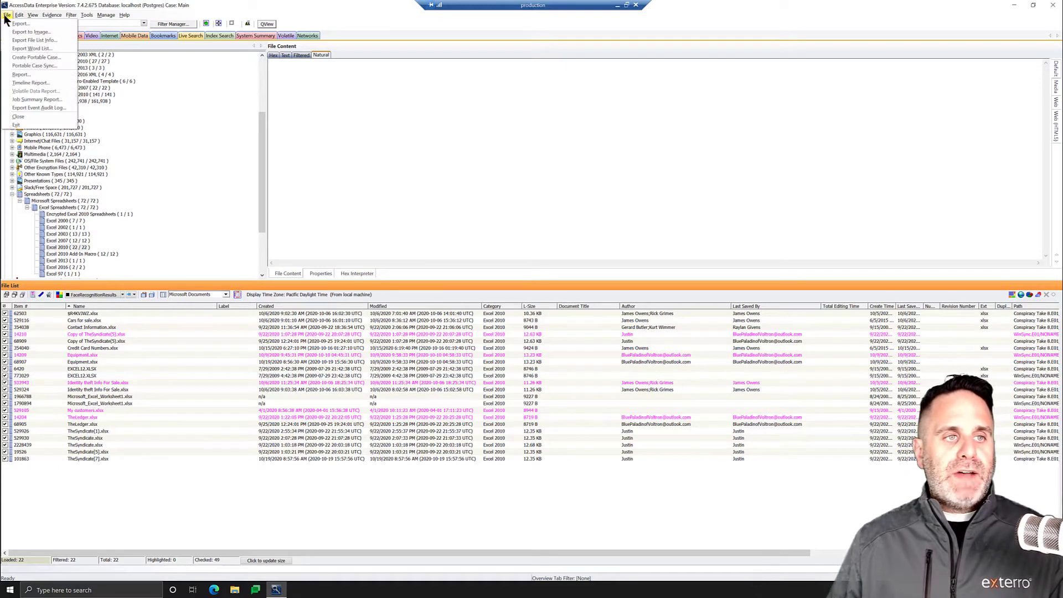
{"action": "left_click", "coordinate": [28, 57]}
{"action": "left_click", "coordinate": [590, 323]}
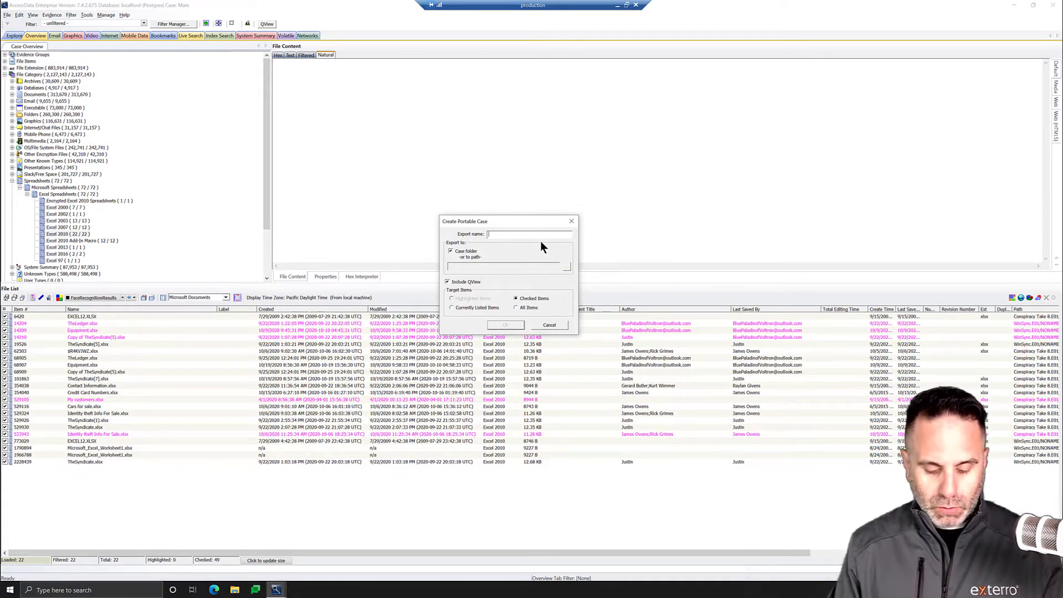
{"action": "type", "text": "eatureFoc"}
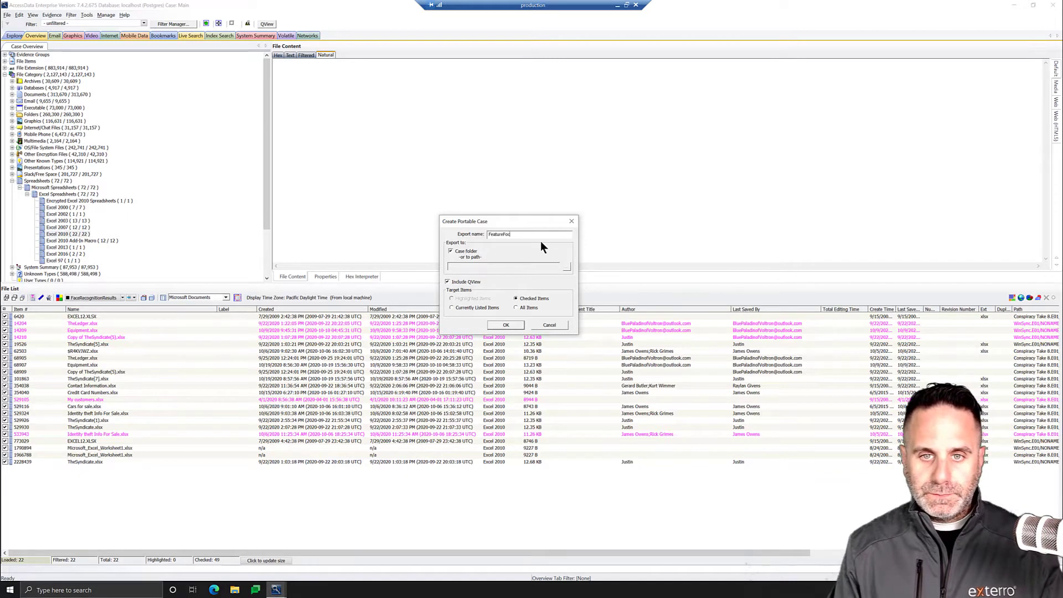
{"action": "type", "text": "us"}
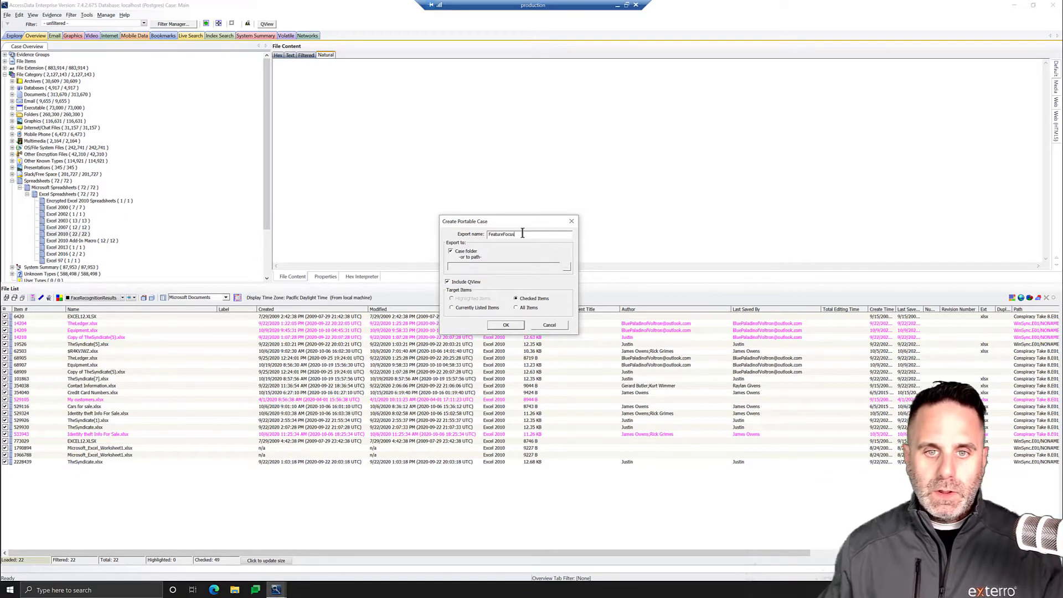
Set the export path to the Desktop instead of the case folder, target the checked items, and create the portable case.
{"action": "left_click", "coordinate": [458, 257]}
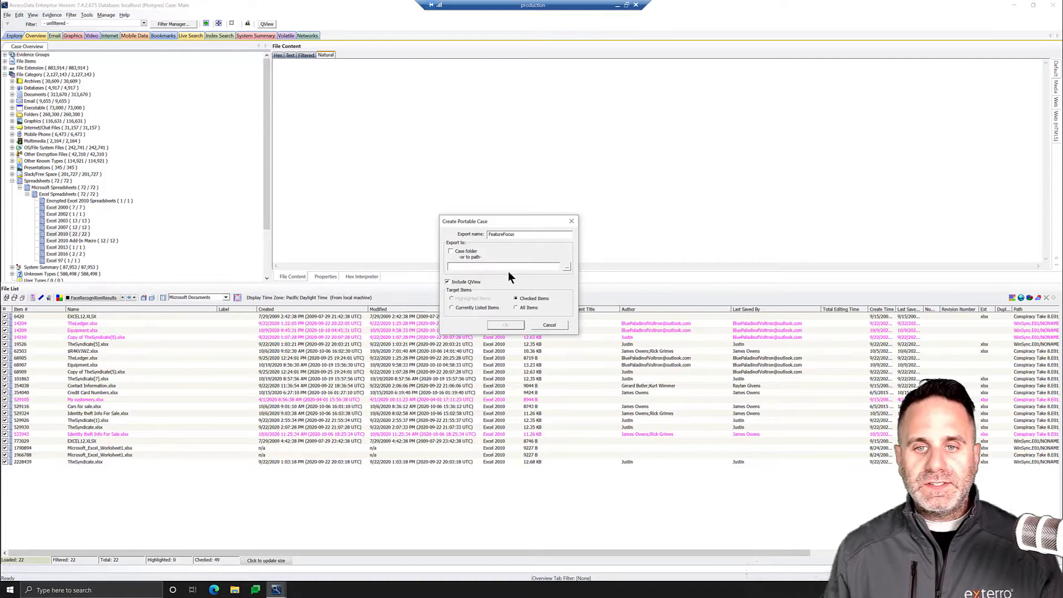
{"action": "left_click", "coordinate": [566, 266]}
{"action": "left_click", "coordinate": [447, 211]}
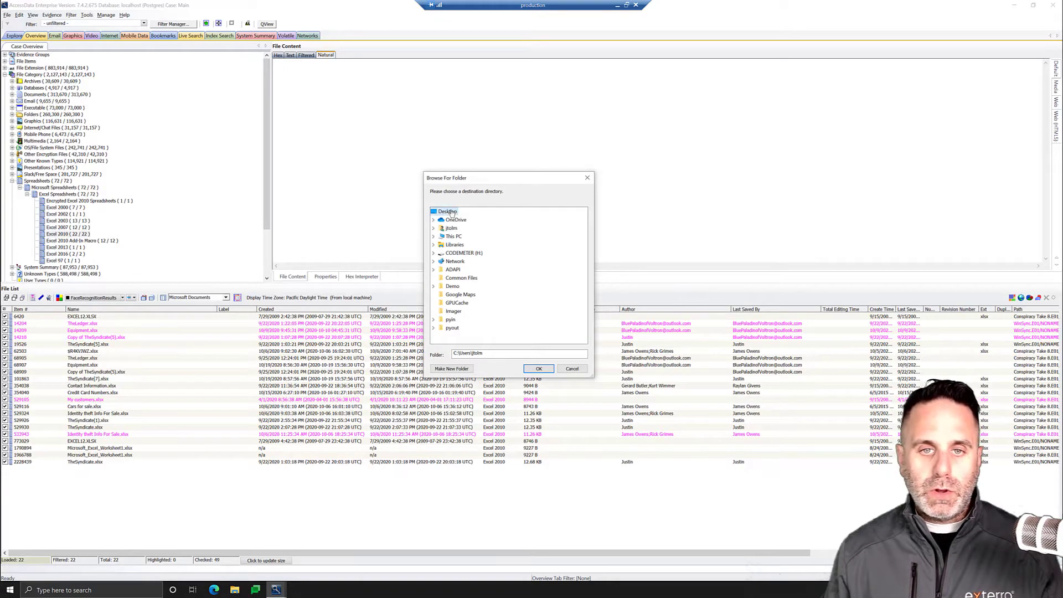
{"action": "left_click", "coordinate": [538, 368]}
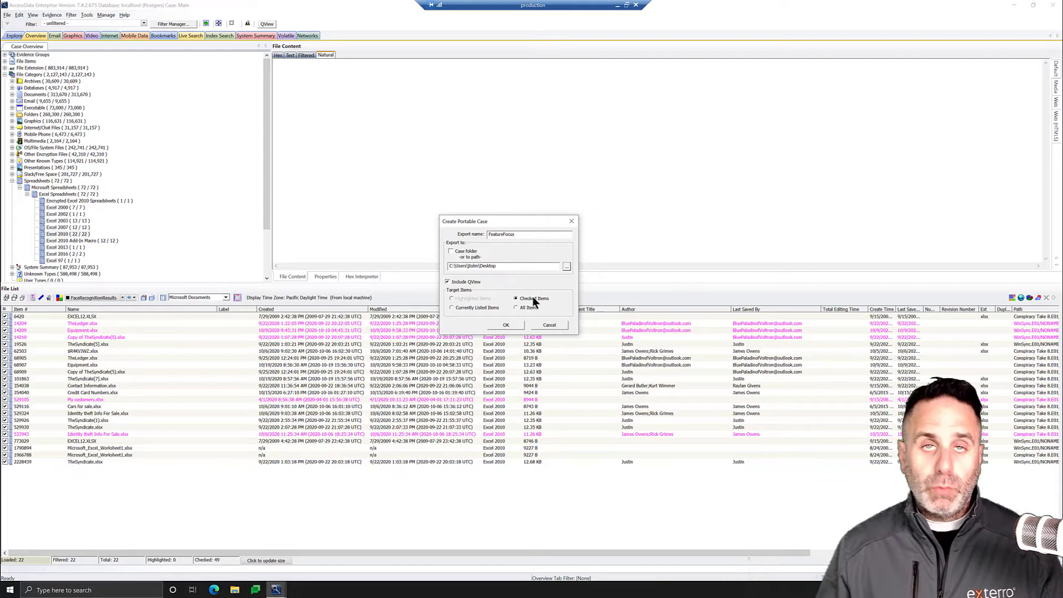
{"action": "left_click", "coordinate": [515, 298]}
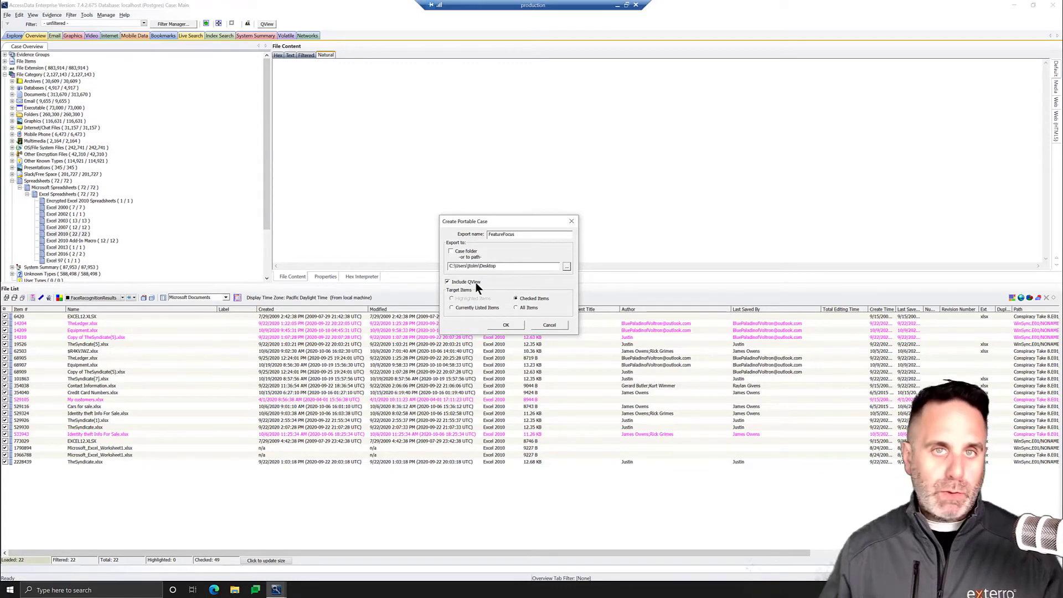
{"action": "left_click", "coordinate": [507, 326]}
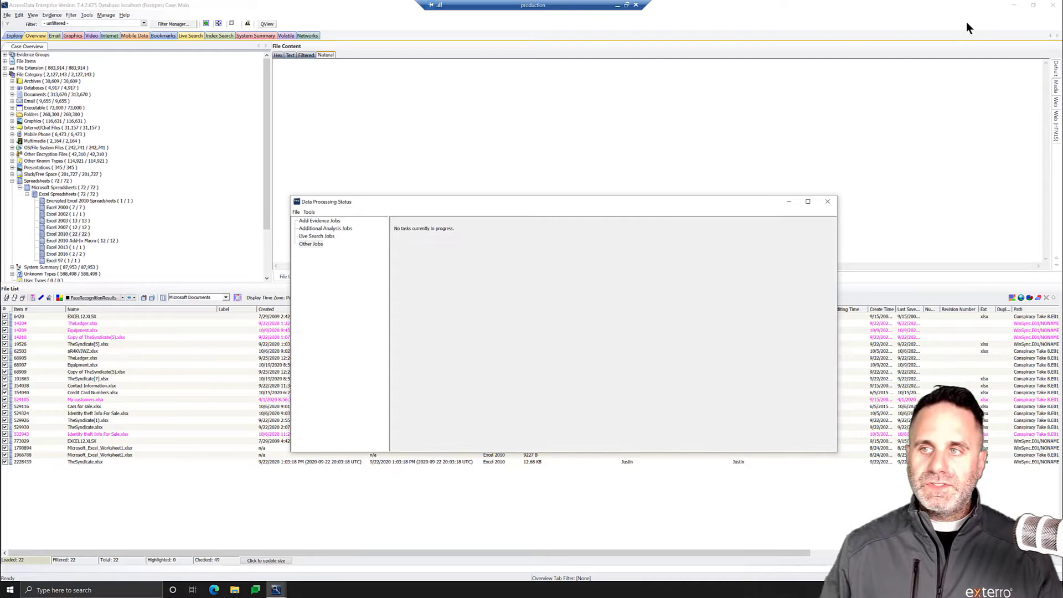
Clear the open case and processing windows off the desktop and move the FeatureFocus folder beside the tool shortcuts.
{"action": "left_click", "coordinate": [790, 203]}
{"action": "left_click", "coordinate": [1014, 5]}
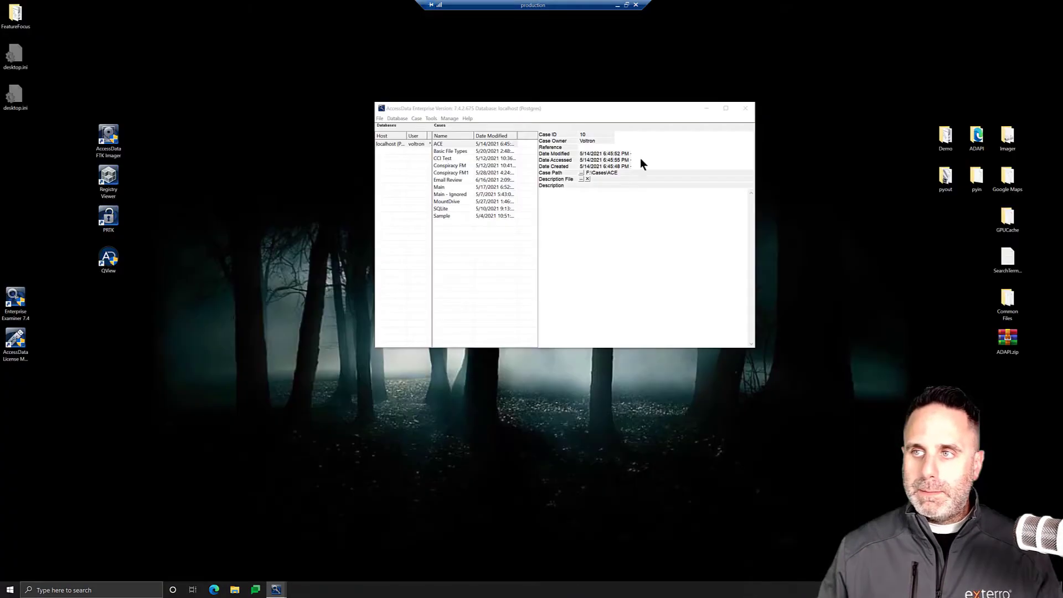
{"action": "left_click_drag", "start_coordinate": [12, 15], "coordinate": [186, 134]}
{"action": "left_click", "coordinate": [744, 108]}
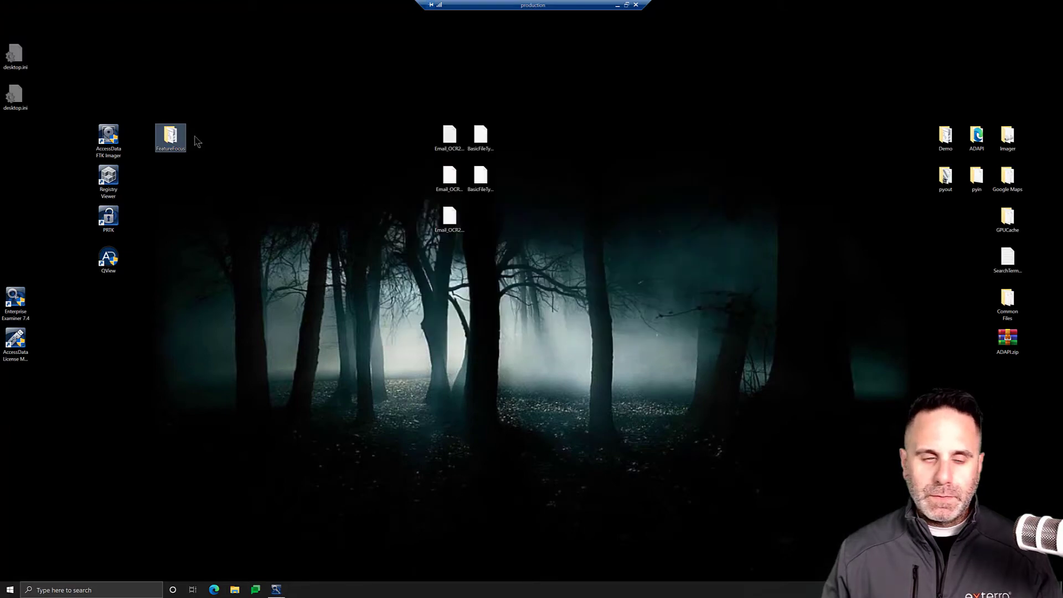
Launch the portable case in QView Offline by running startqview.bat from the FeatureFocus folder.
{"action": "double_click", "coordinate": [170, 145]}
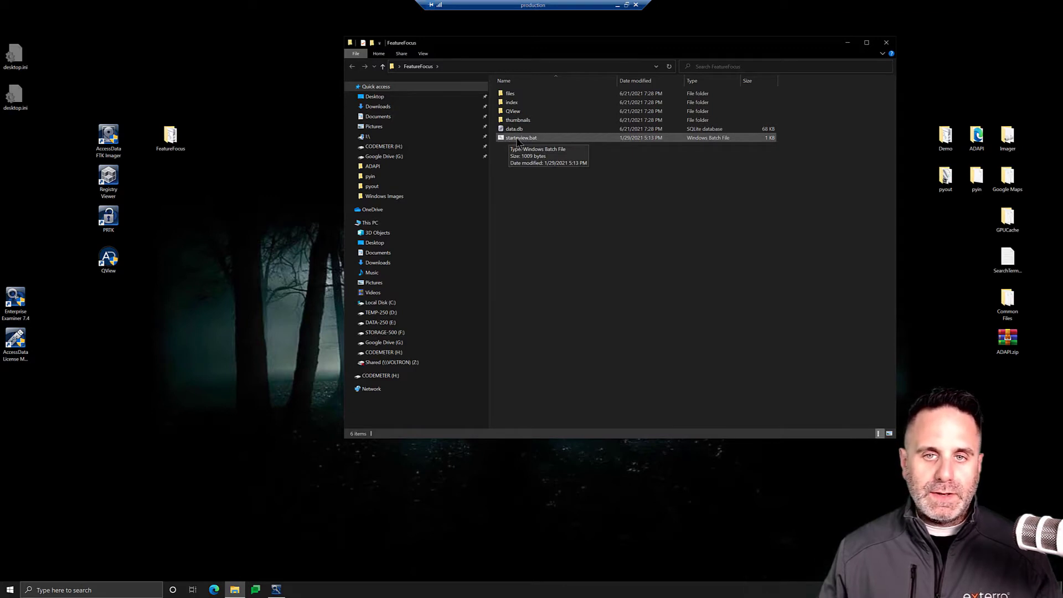
{"action": "double_click", "coordinate": [518, 138]}
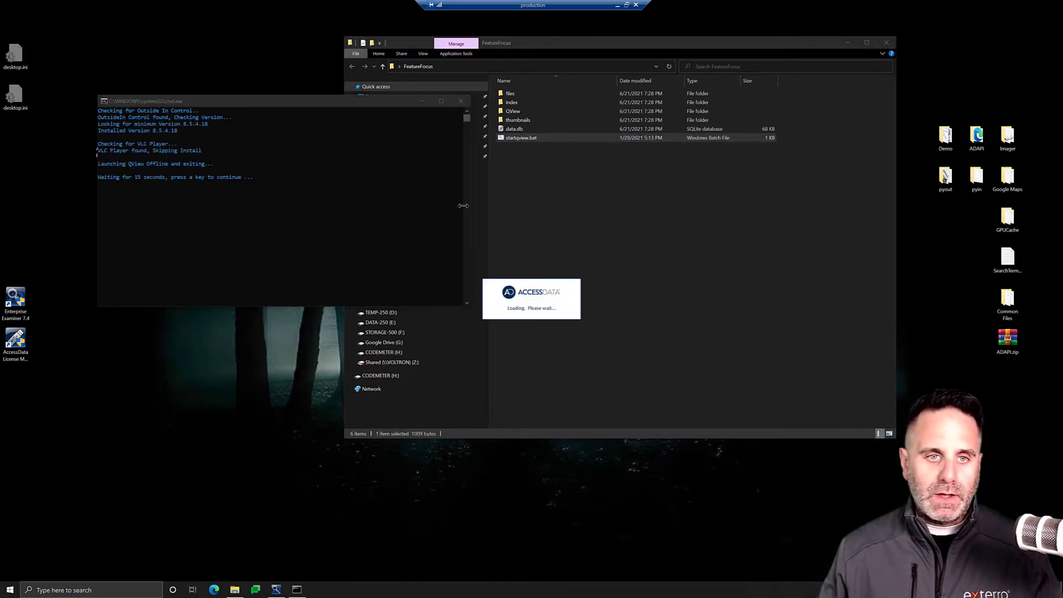
{"action": "key", "text": "Return"}
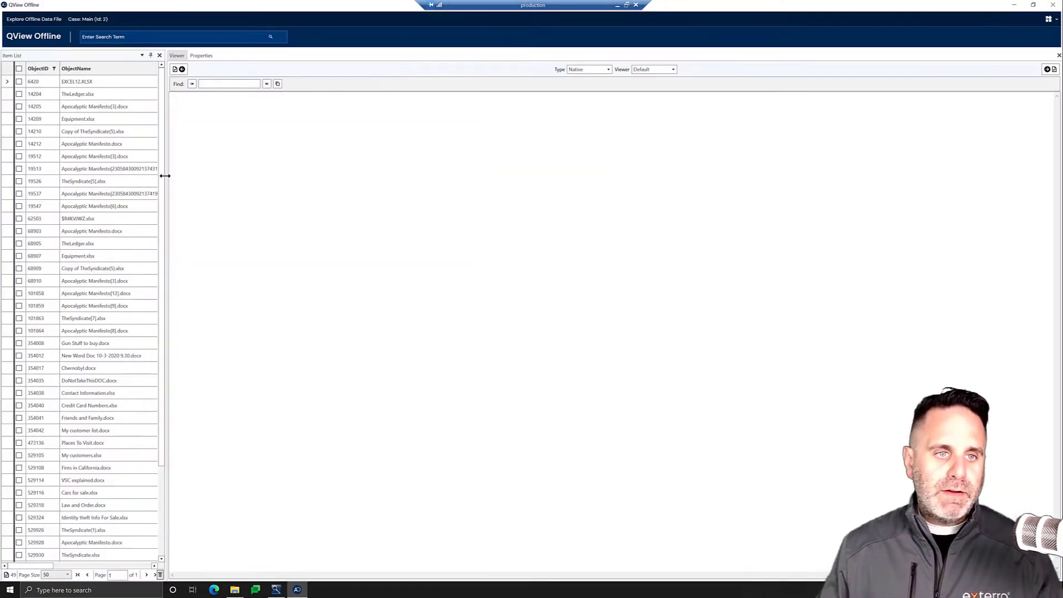
Widen the item list and review the exported files in order from EXCEL12.XLSX to the Apocalyptic Manifesto document with ObjectID 19513.
{"action": "left_click_drag", "start_coordinate": [166, 176], "coordinate": [236, 176]}
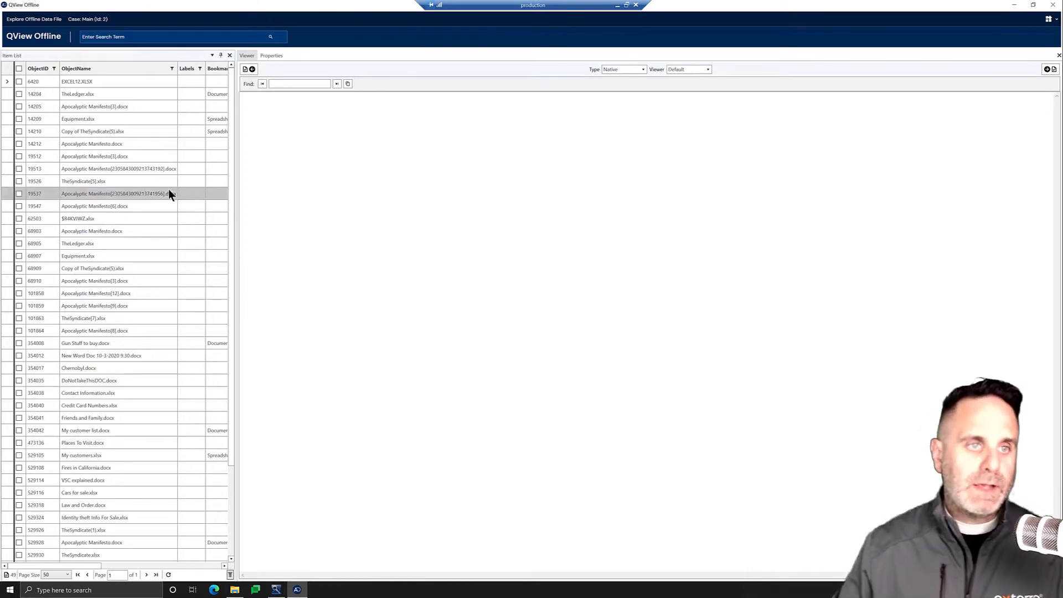
{"action": "left_click", "coordinate": [85, 84]}
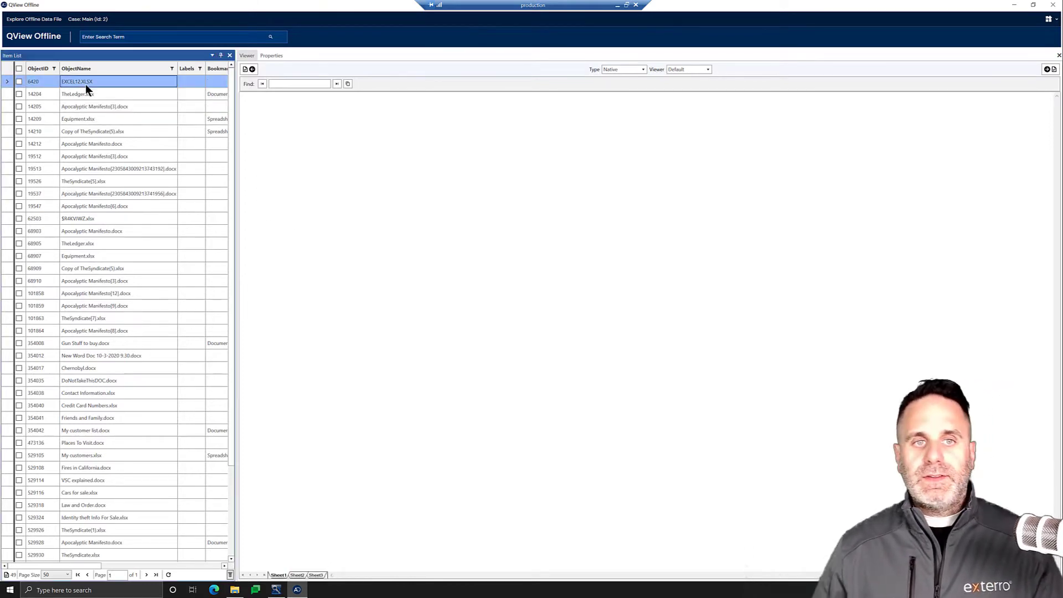
{"action": "left_click", "coordinate": [86, 92]}
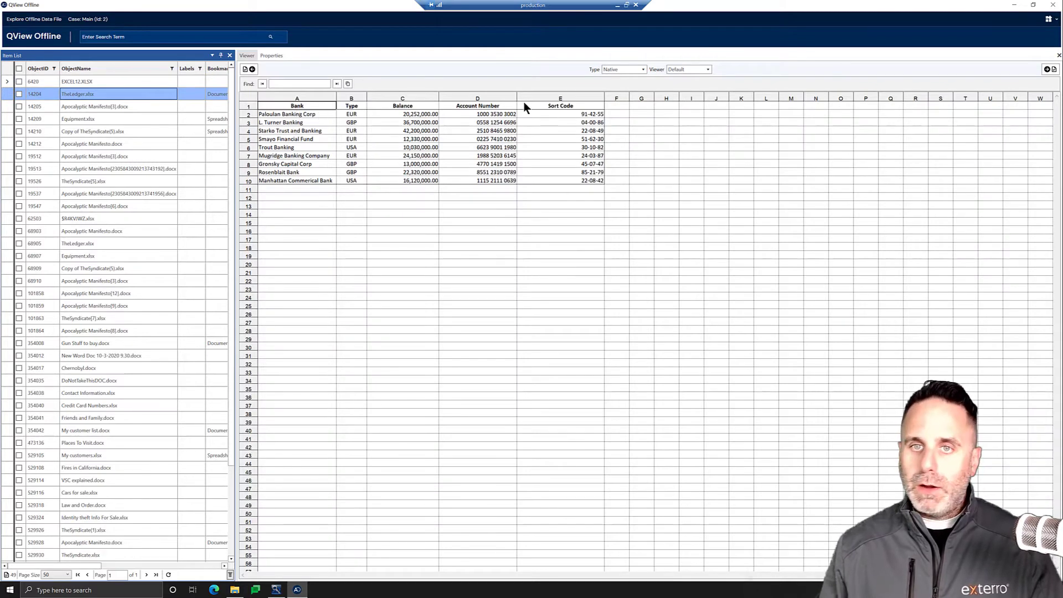
{"action": "left_click", "coordinate": [1054, 72]}
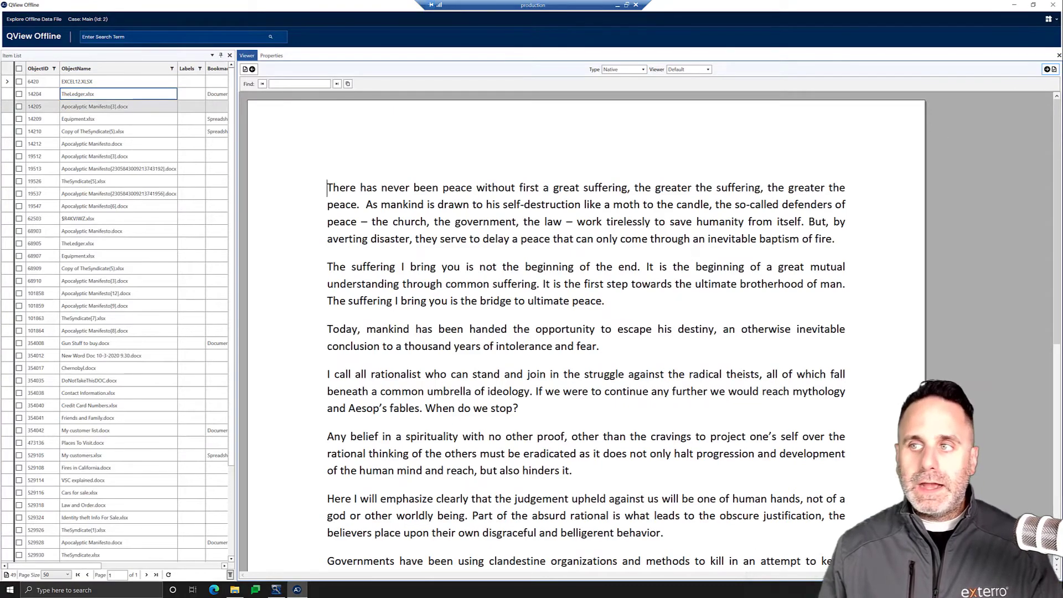
{"action": "left_click", "coordinate": [1048, 70]}
{"action": "left_click", "coordinate": [1048, 70]}
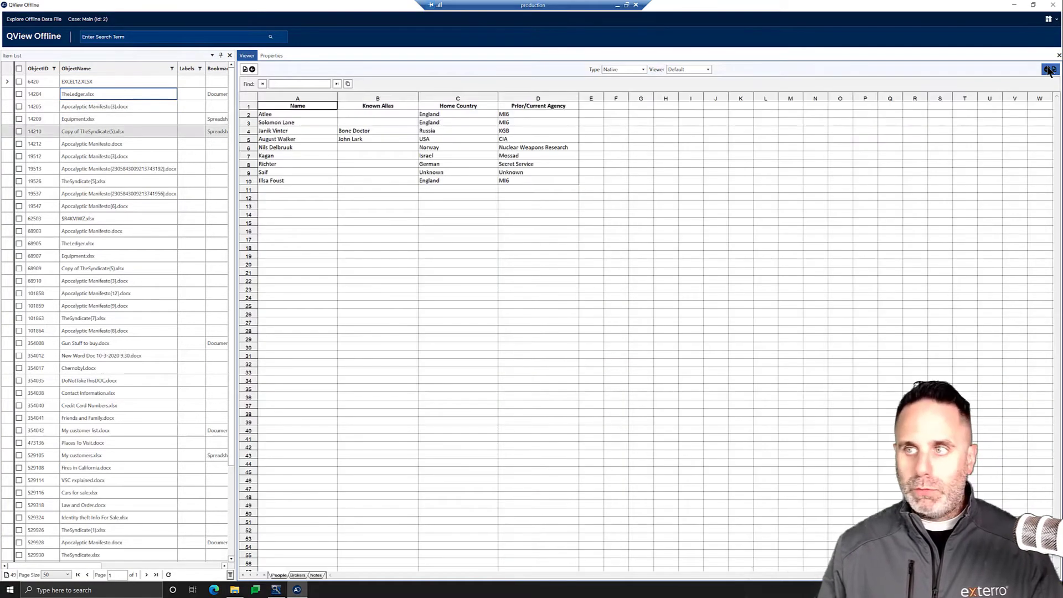
{"action": "left_click", "coordinate": [1049, 70]}
{"action": "left_click", "coordinate": [1049, 70]}
{"action": "left_click", "coordinate": [1049, 69]}
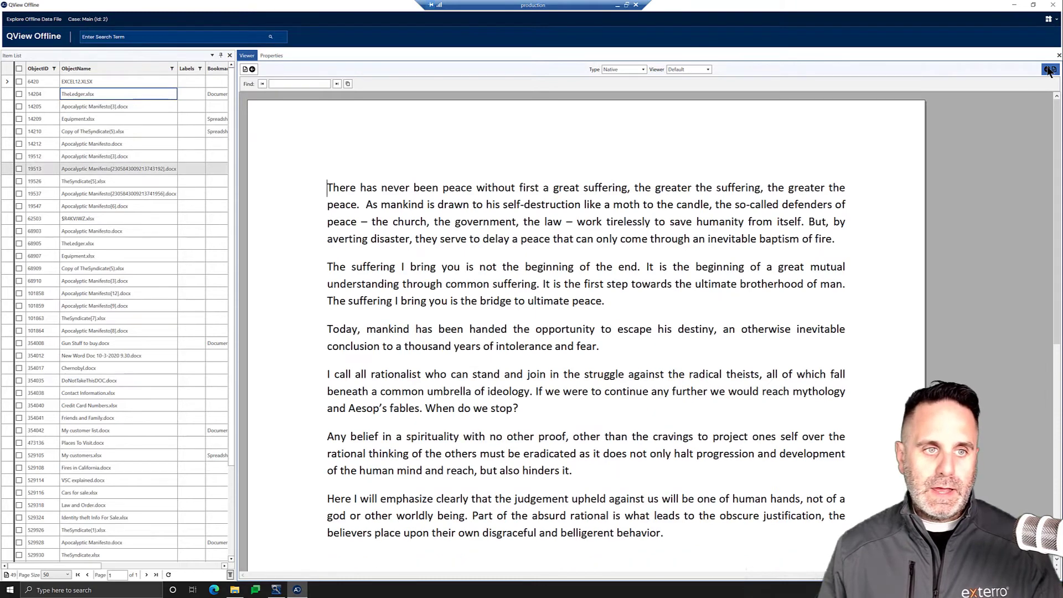
Show the Bookmarks pane and add the open Apocalyptic Manifesto document to the Documents bookmark.
{"action": "left_click", "coordinate": [1049, 19]}
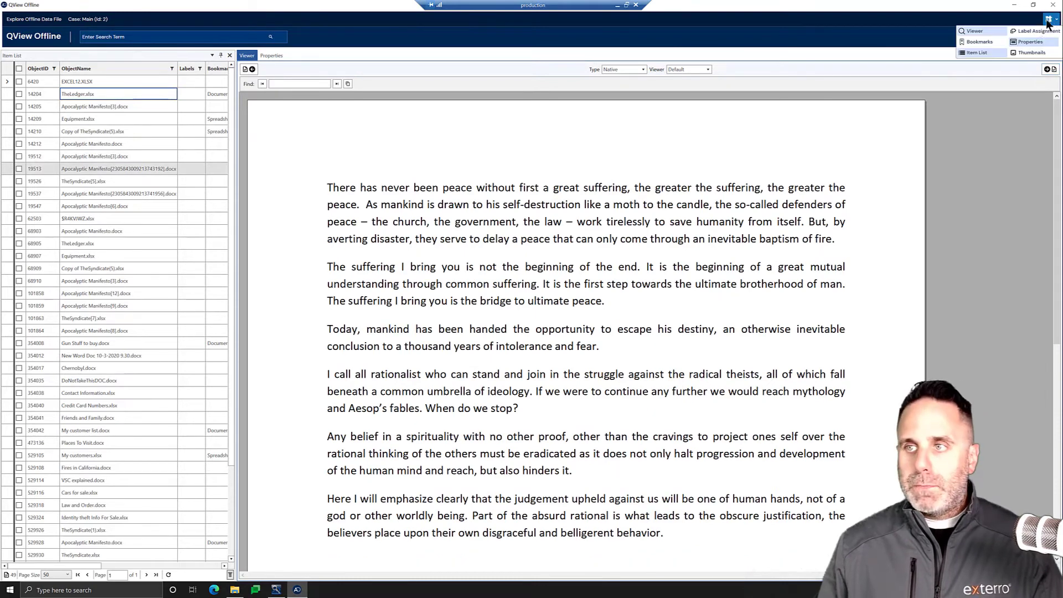
{"action": "left_click", "coordinate": [993, 42]}
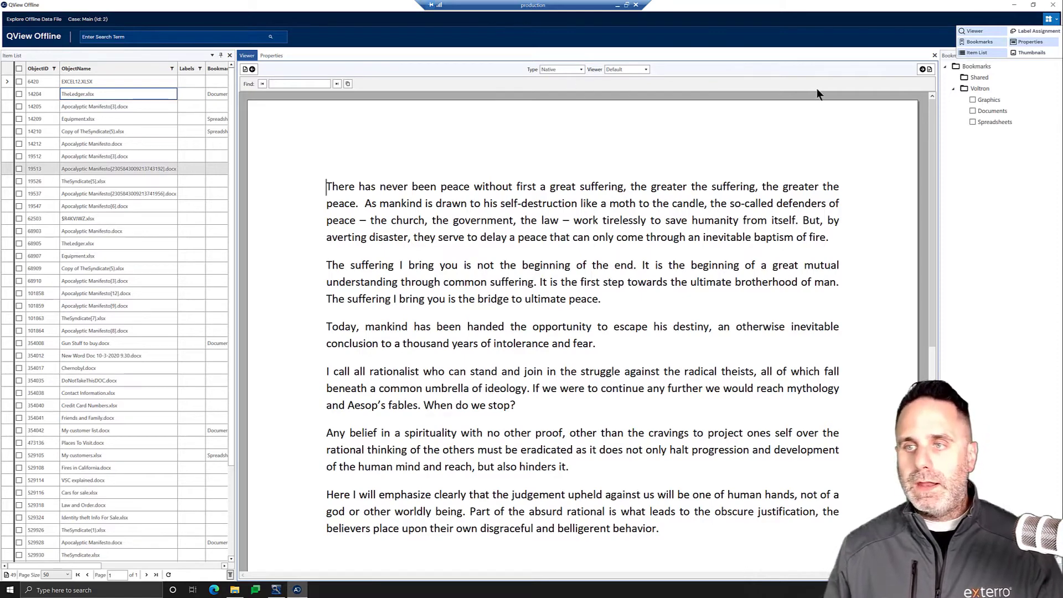
{"action": "scroll", "coordinate": [462, 214], "scroll_direction": "down", "scroll_amount": 3}
{"action": "scroll", "coordinate": [463, 214], "scroll_direction": "up", "scroll_amount": 3}
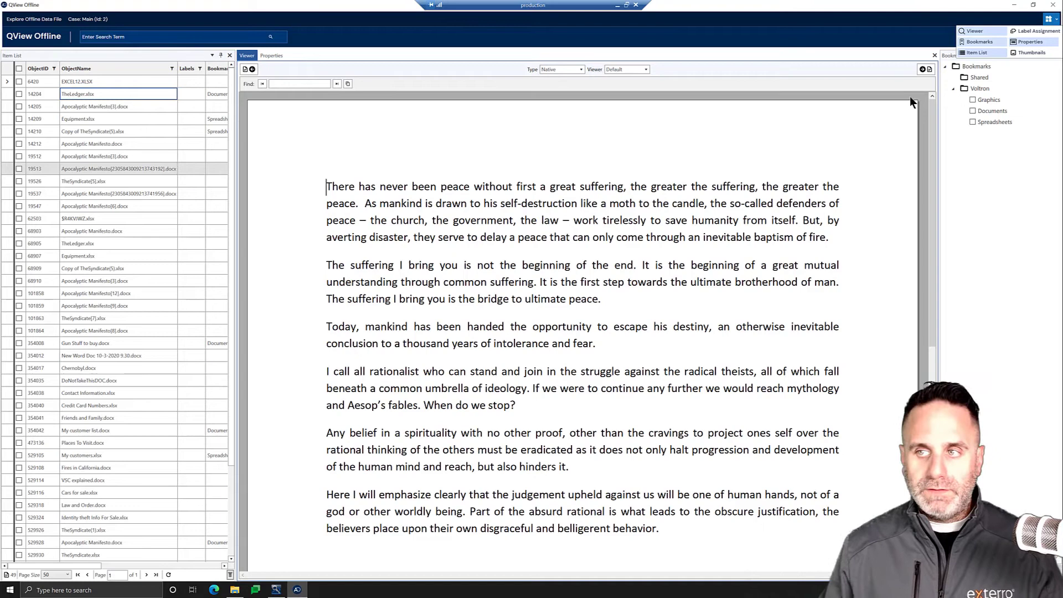
{"action": "left_click", "coordinate": [973, 111]}
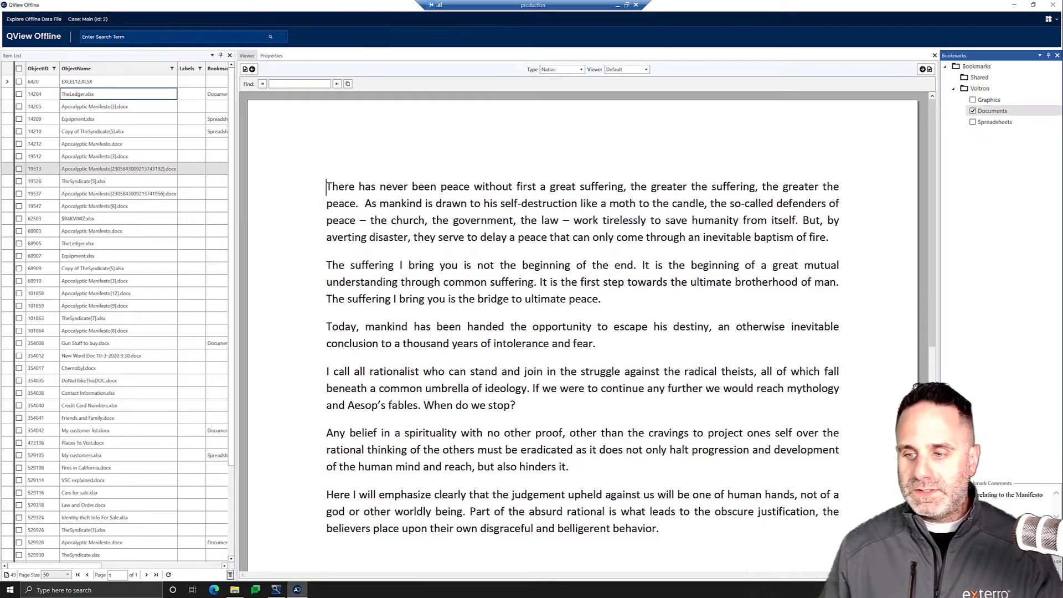
{"action": "left_click", "coordinate": [983, 114]}
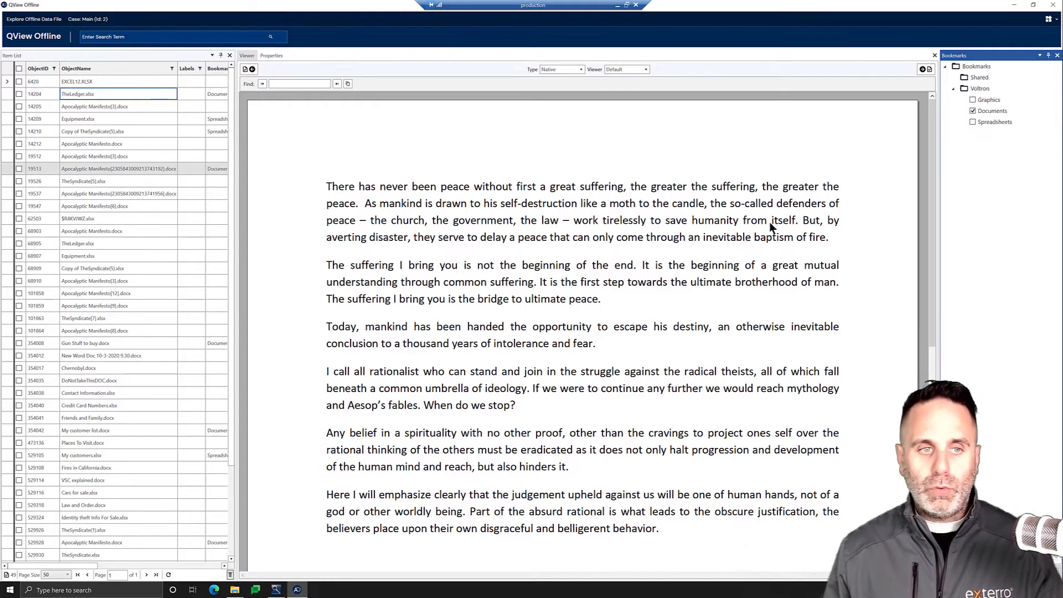
Open TheLedger.xlsx with ObjectID 68905 and add it to the Spreadsheets bookmark only.
{"action": "left_click", "coordinate": [110, 243]}
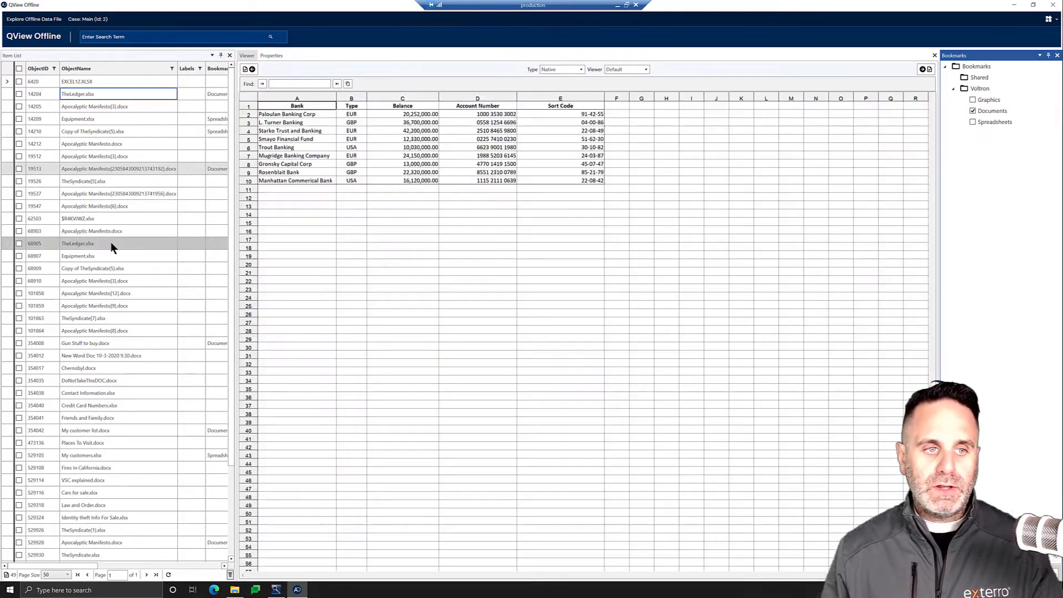
{"action": "left_click", "coordinate": [972, 121]}
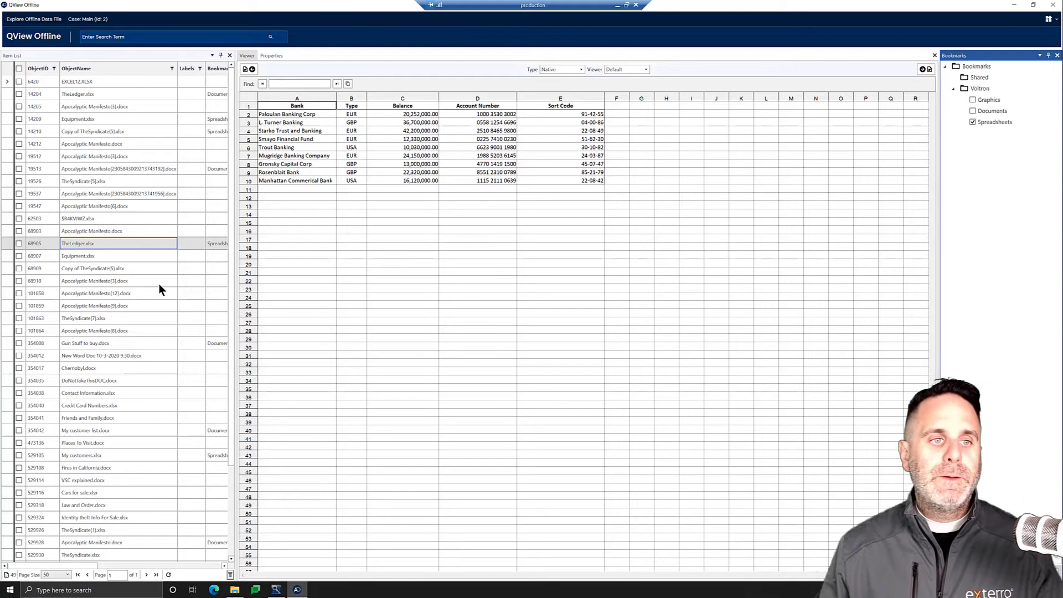
{"action": "left_click", "coordinate": [974, 111]}
Create a new bookmark named Equipment under the Voltron bookmark folder.
{"action": "right_click", "coordinate": [978, 88]}
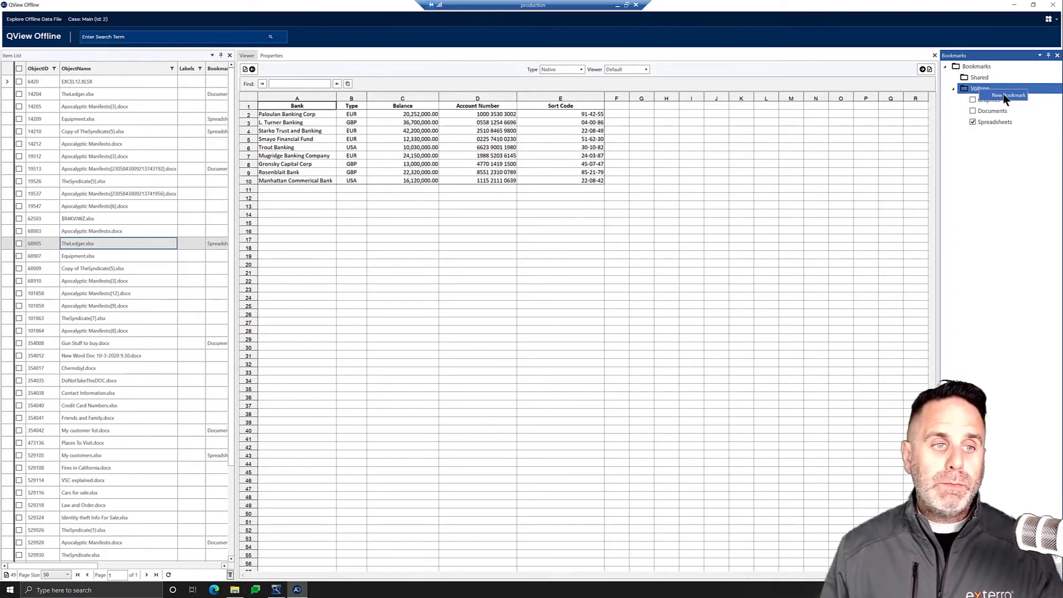
{"action": "left_click", "coordinate": [1006, 96]}
{"action": "left_click", "coordinate": [473, 184]}
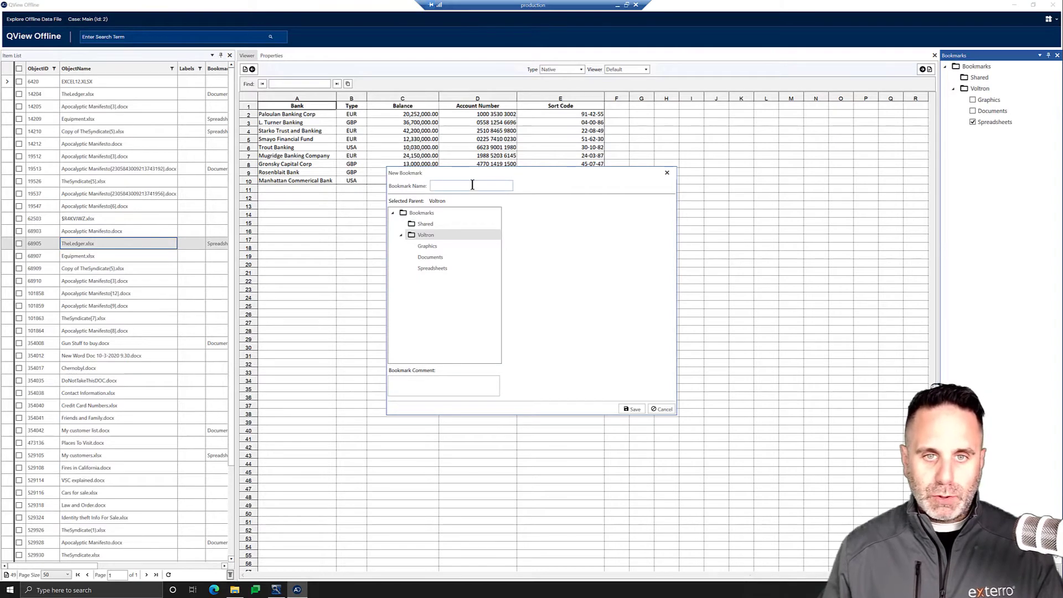
{"action": "type", "text": "Equipment"}
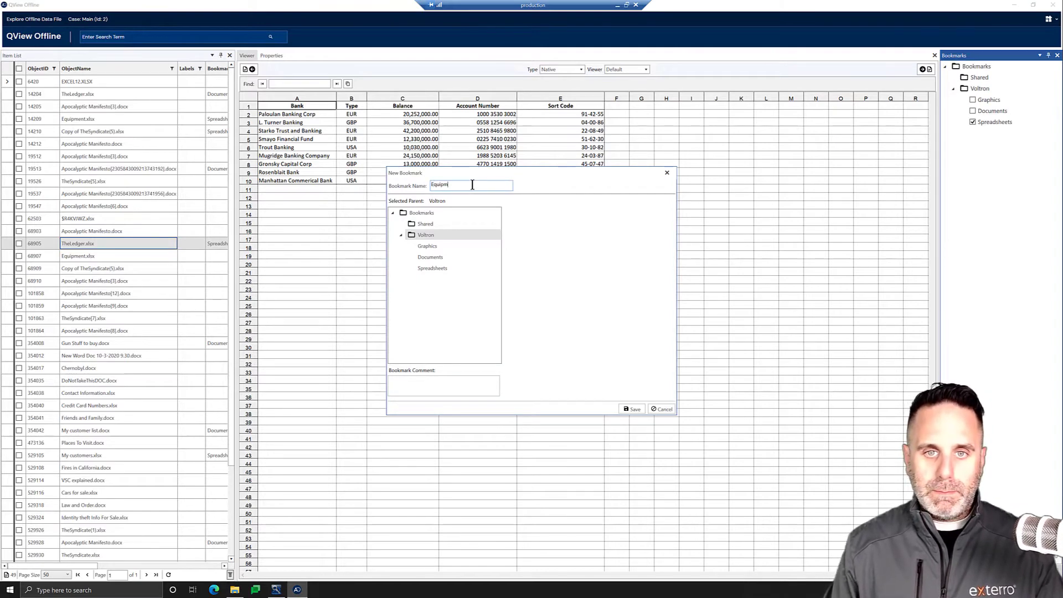
{"action": "left_click", "coordinate": [626, 410]}
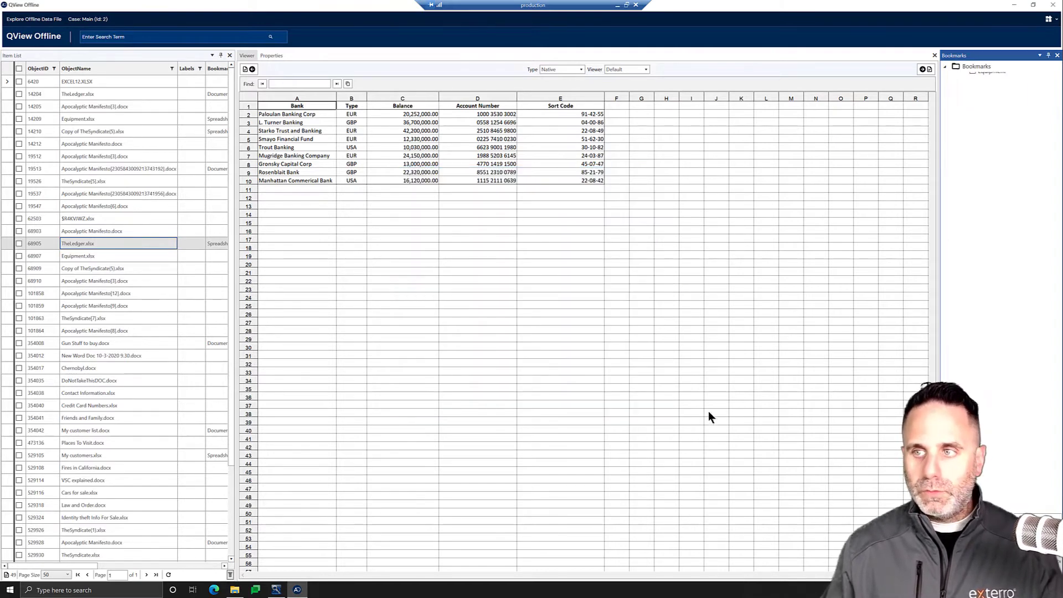
Review both sheets of Equipment.xlsx with ObjectID 68907 and add the file to the Equipment bookmark.
{"action": "left_click", "coordinate": [105, 257]}
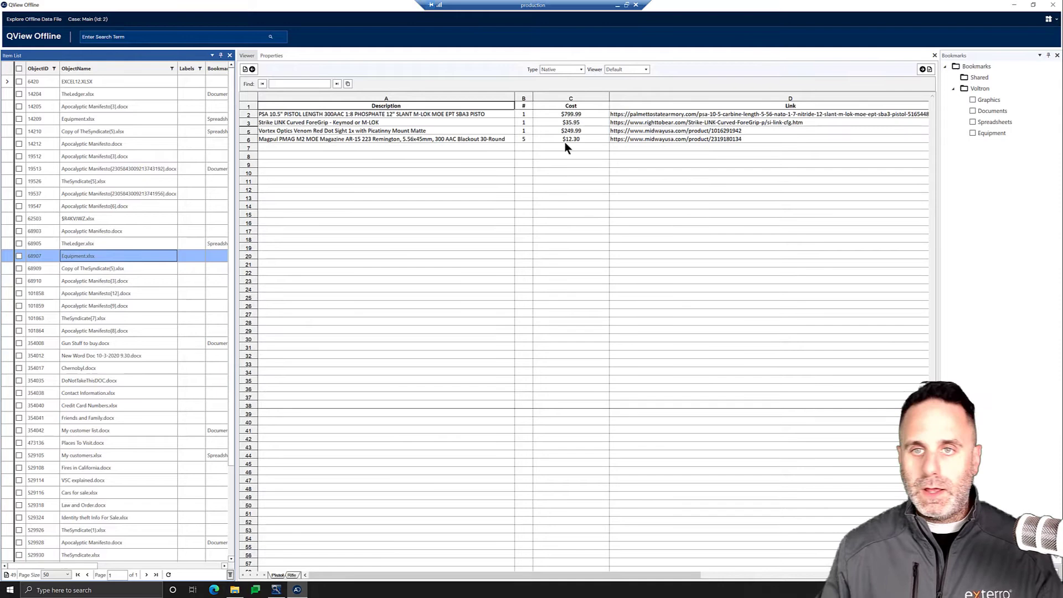
{"action": "left_click", "coordinate": [291, 575]}
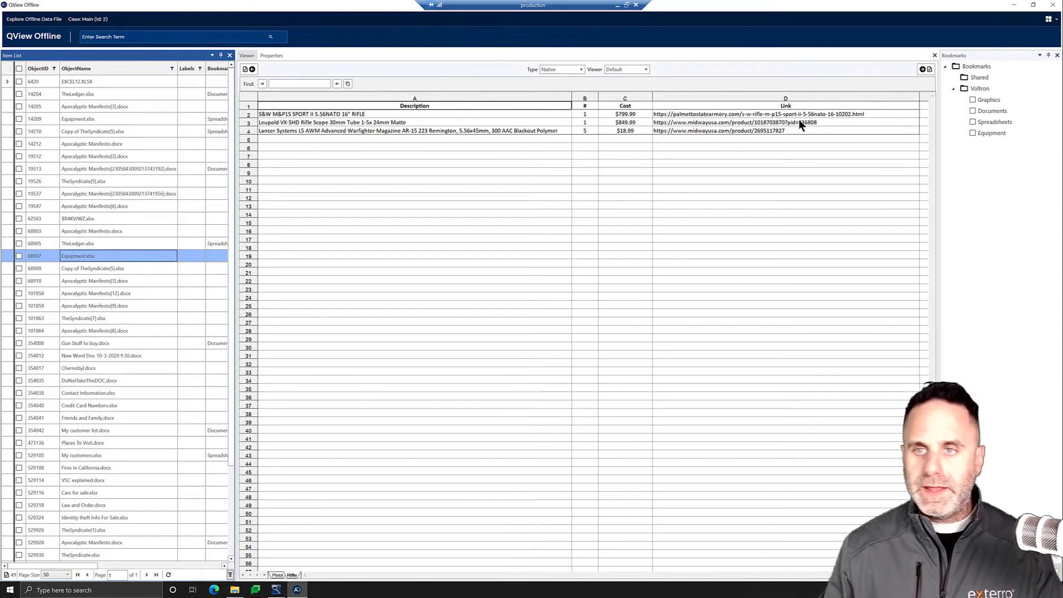
{"action": "left_click", "coordinate": [973, 133]}
{"action": "left_click", "coordinate": [972, 133]}
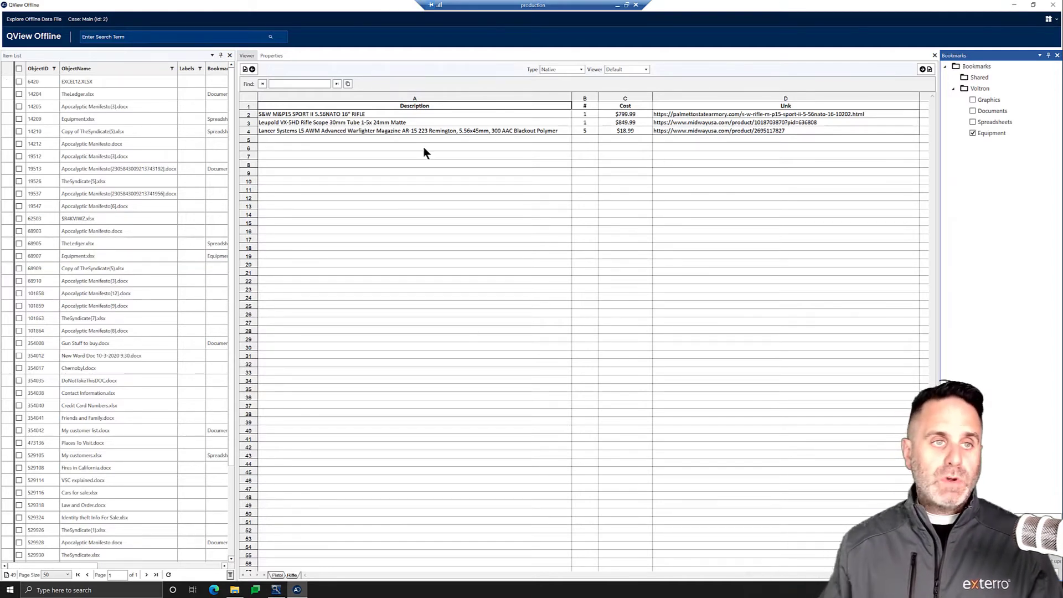
Search the portable case for "widow", add TheSyndicate.xlsx with ObjectID 529930 to the Spreadsheets bookmark, and clear the search.
{"action": "left_click", "coordinate": [135, 35]}
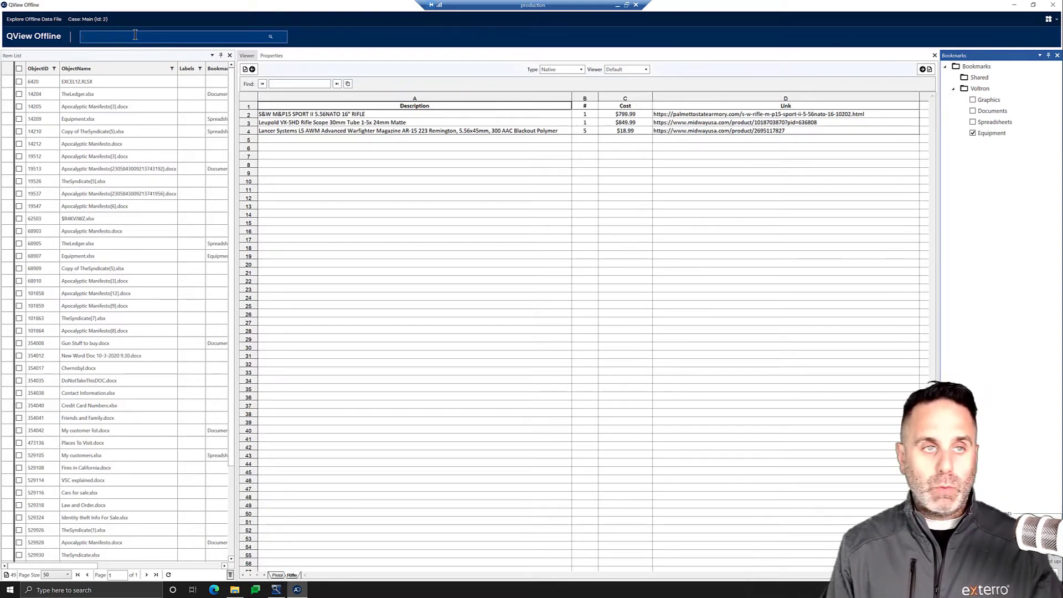
{"action": "type", "text": "widow"}
{"action": "key", "text": "Return"}
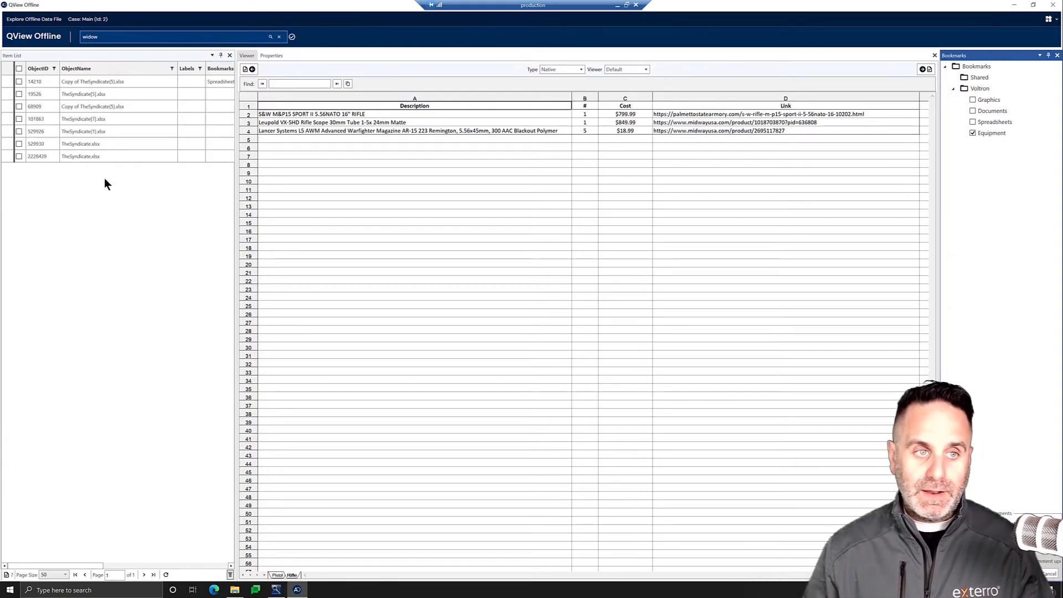
{"action": "left_click", "coordinate": [94, 144]}
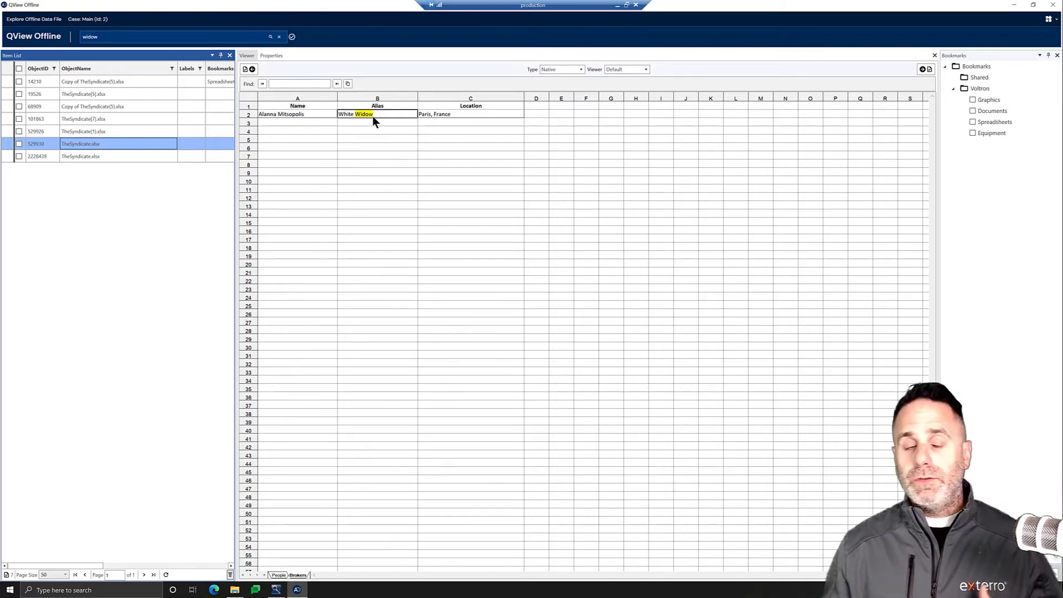
{"action": "left_click", "coordinate": [973, 122]}
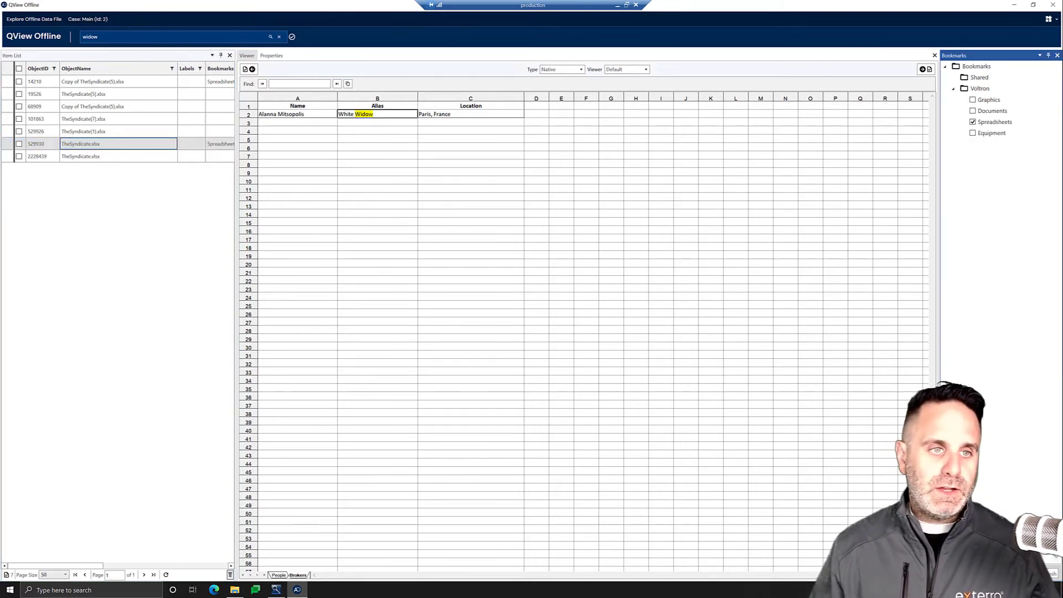
{"action": "left_click", "coordinate": [279, 36]}
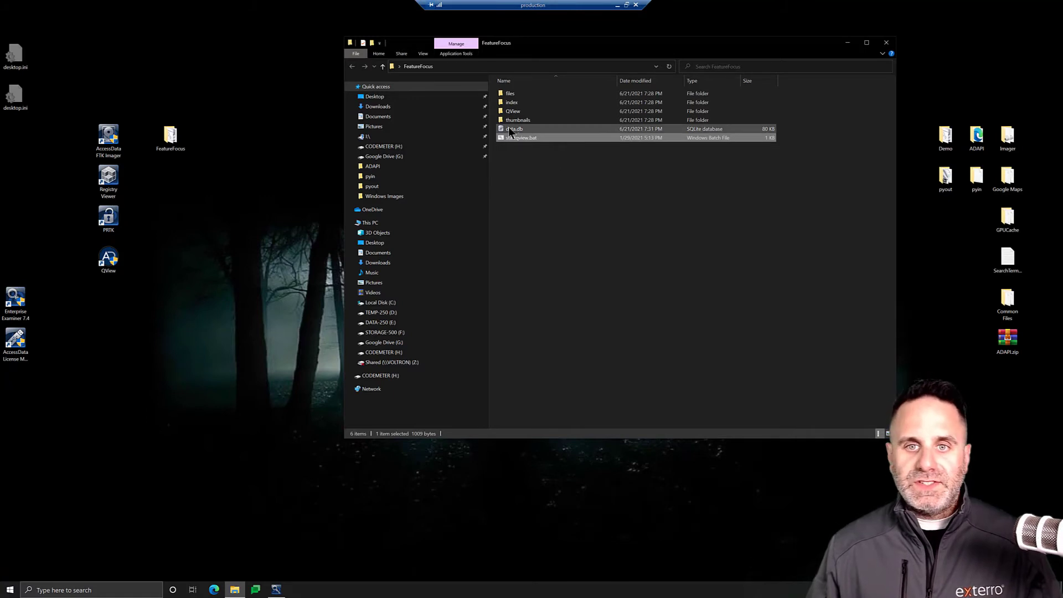
Locate data.db in the FeatureFocus folder, then close that folder window and switch to the AccessData Enterprise case.
{"action": "left_click", "coordinate": [512, 129]}
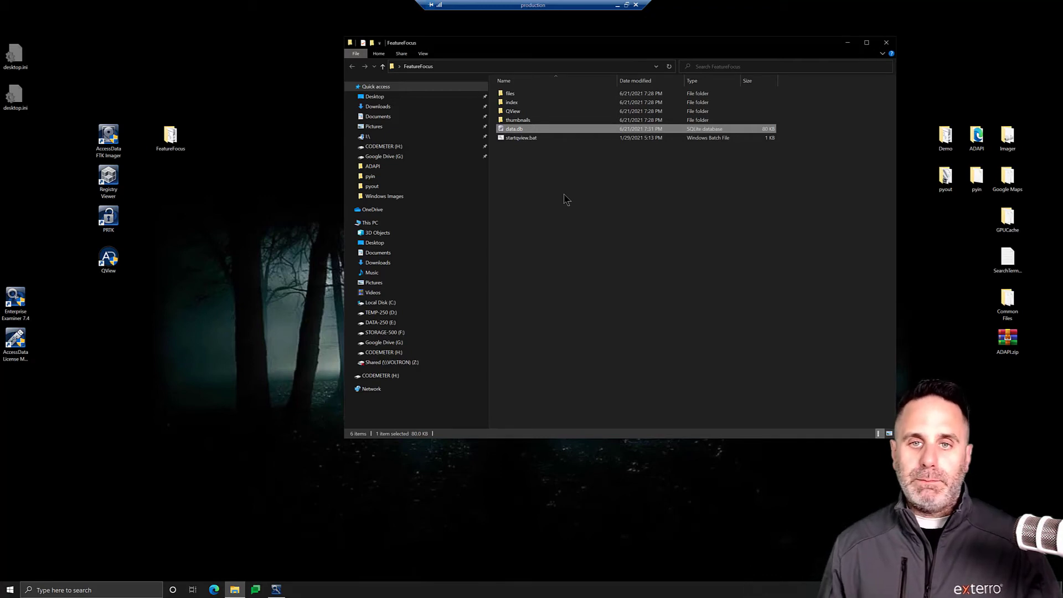
{"action": "left_click", "coordinate": [885, 45]}
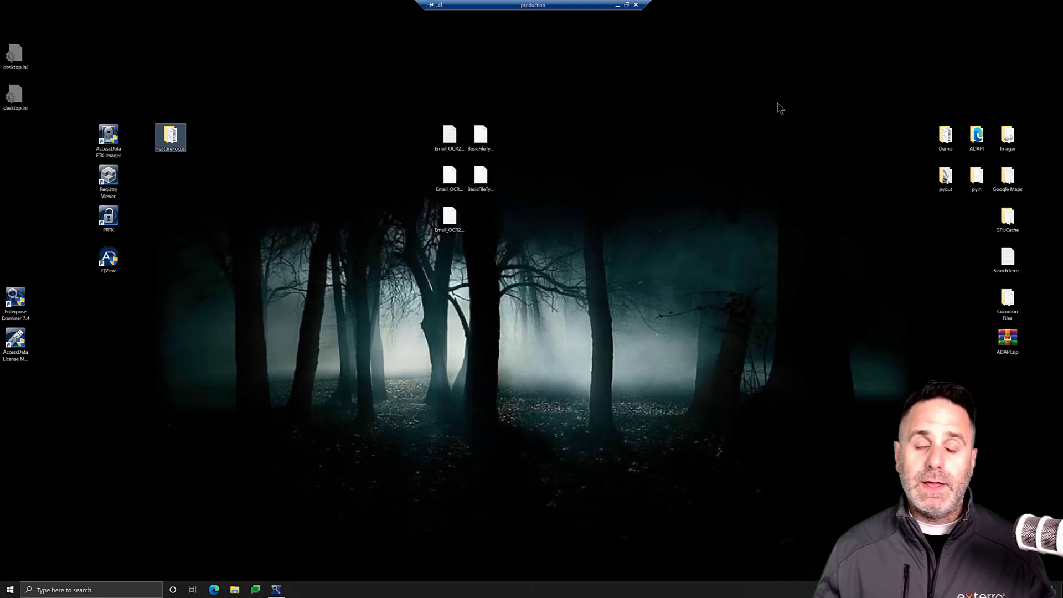
{"action": "key", "text": "alt+Tab"}
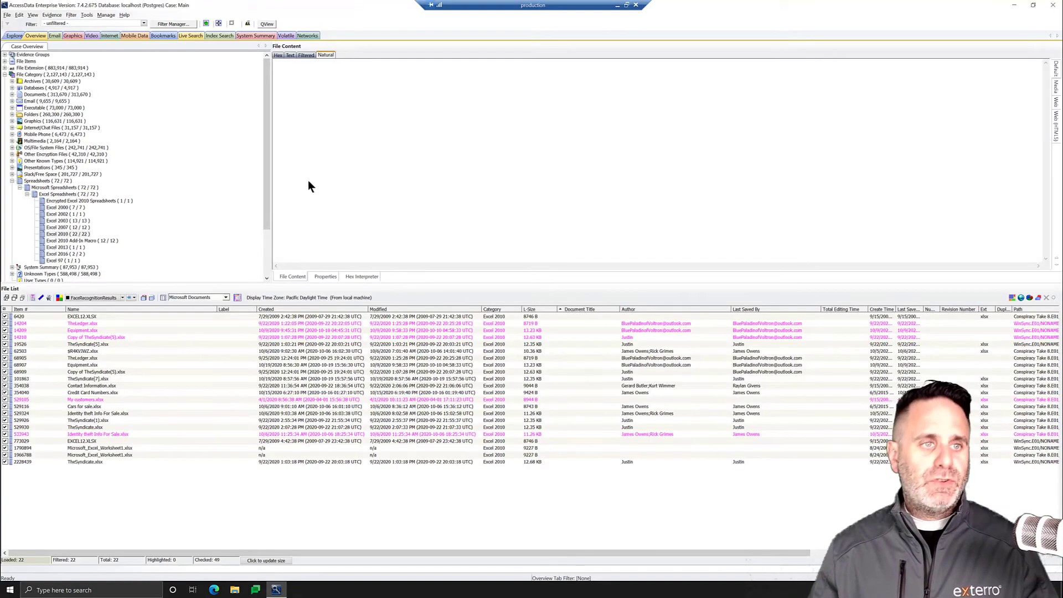
Start a Portable Case Sync without changing the service account and choose data.db from the FeatureFocus desktop folder as its database file.
{"action": "left_click", "coordinate": [7, 15]}
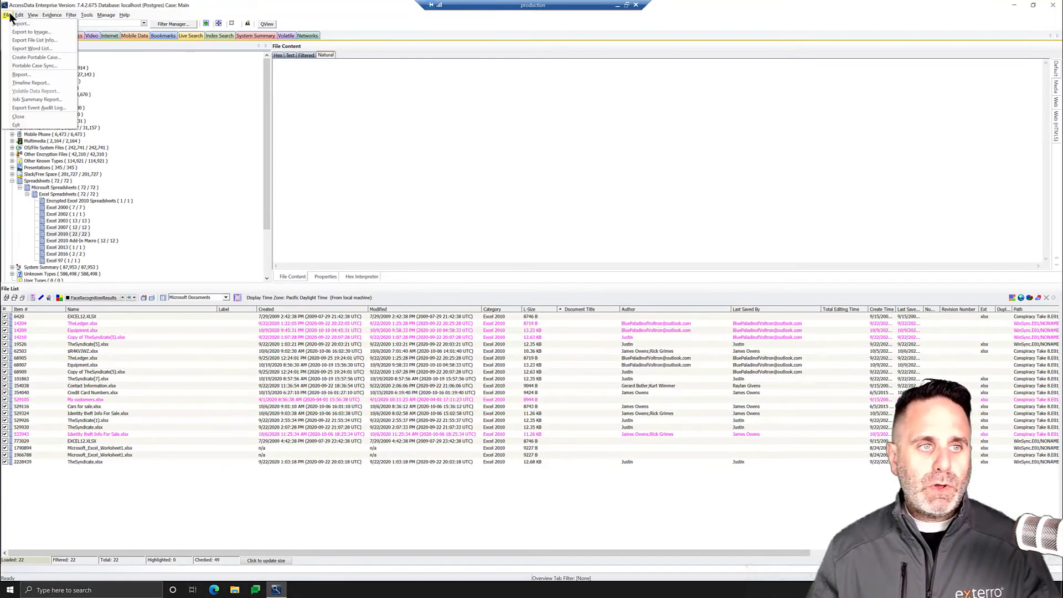
{"action": "left_click", "coordinate": [37, 65]}
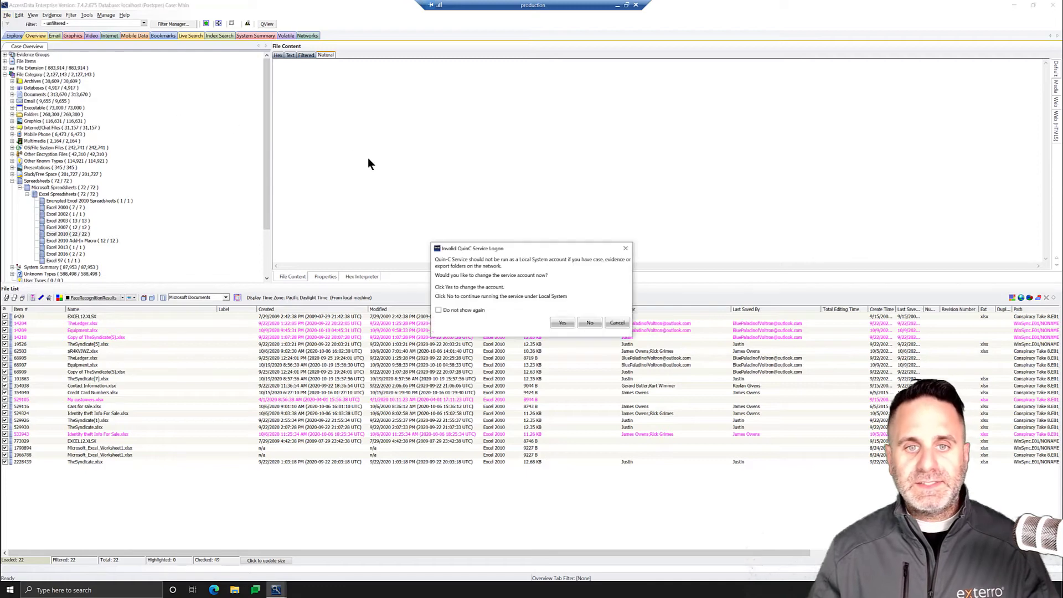
{"action": "left_click", "coordinate": [588, 323]}
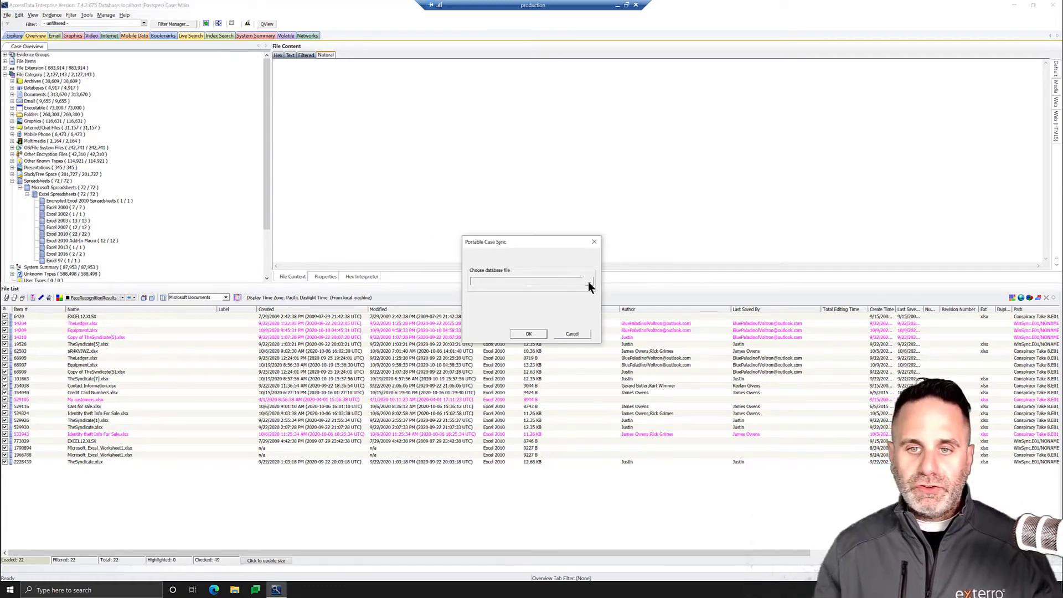
{"action": "left_click", "coordinate": [588, 281]}
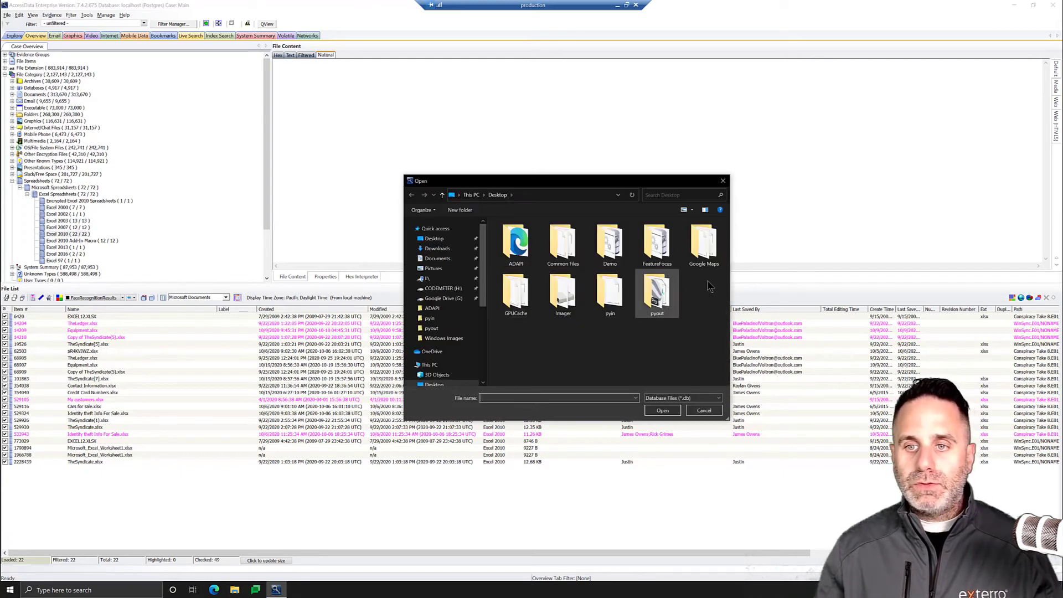
{"action": "double_click", "coordinate": [656, 244]}
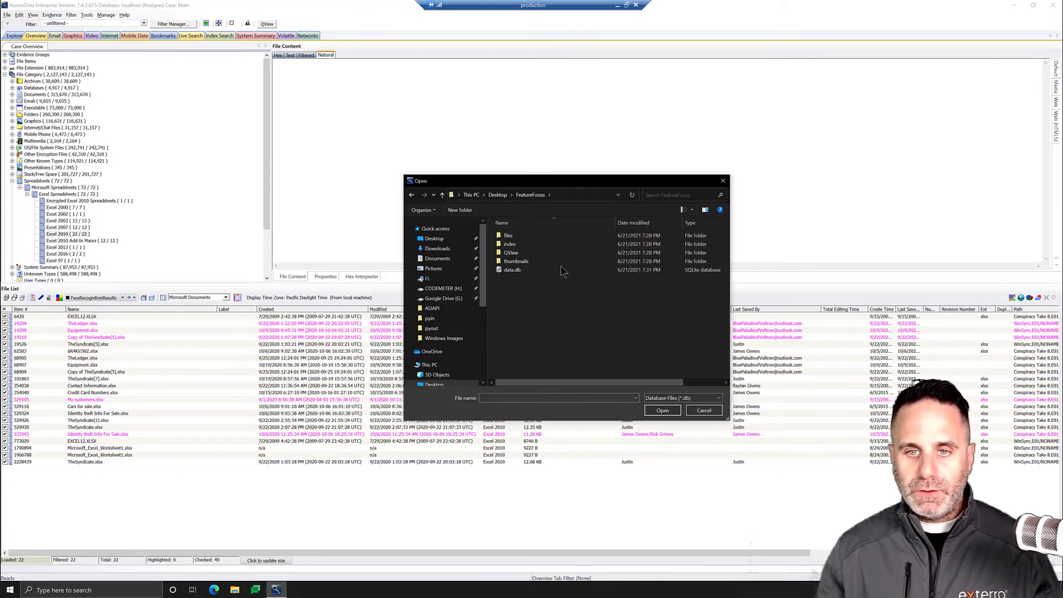
{"action": "left_click", "coordinate": [516, 270]}
{"action": "left_click", "coordinate": [661, 411]}
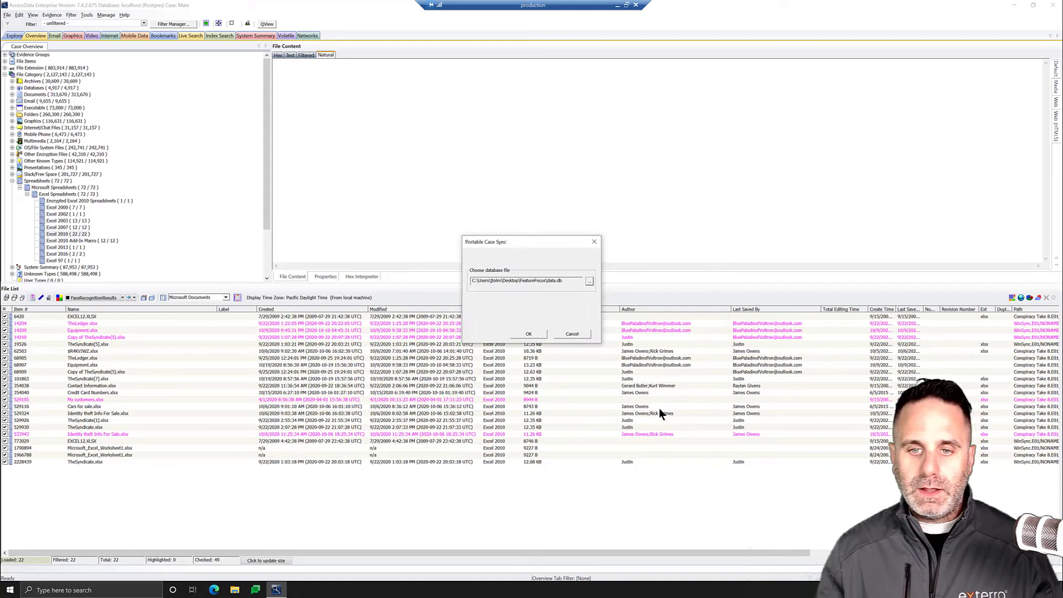
Run the portable case sync and dismiss the completed job and the Data Processing Status window.
{"action": "left_click", "coordinate": [531, 334]}
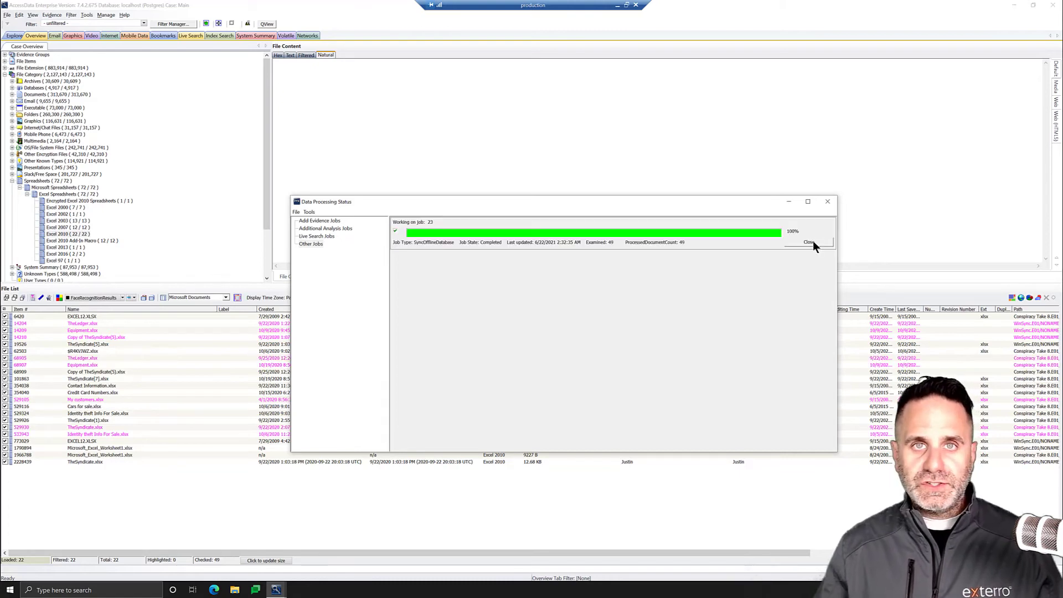
{"action": "left_click", "coordinate": [810, 244]}
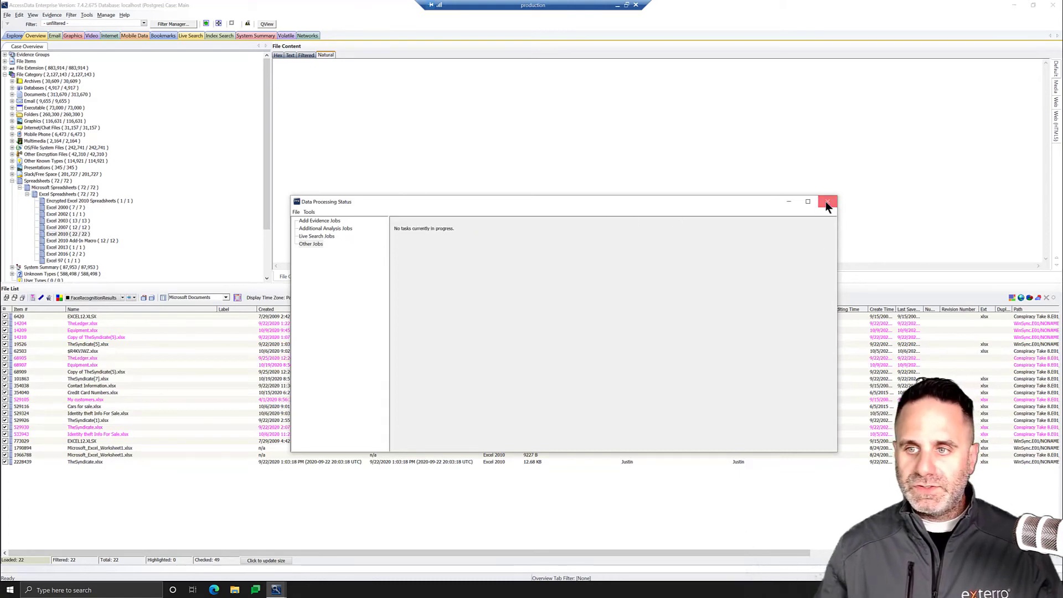
{"action": "left_click", "coordinate": [827, 202]}
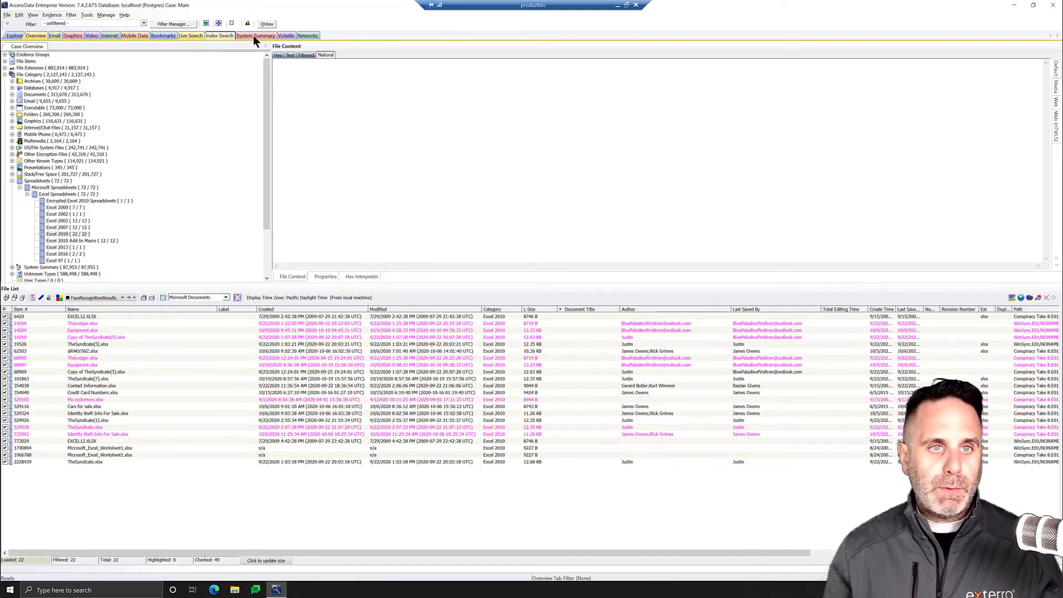
Check the synced bookmarks in the case by viewing Equipment.xlsx in the Equipment bookmark under Voltron.
{"action": "left_click", "coordinate": [168, 36]}
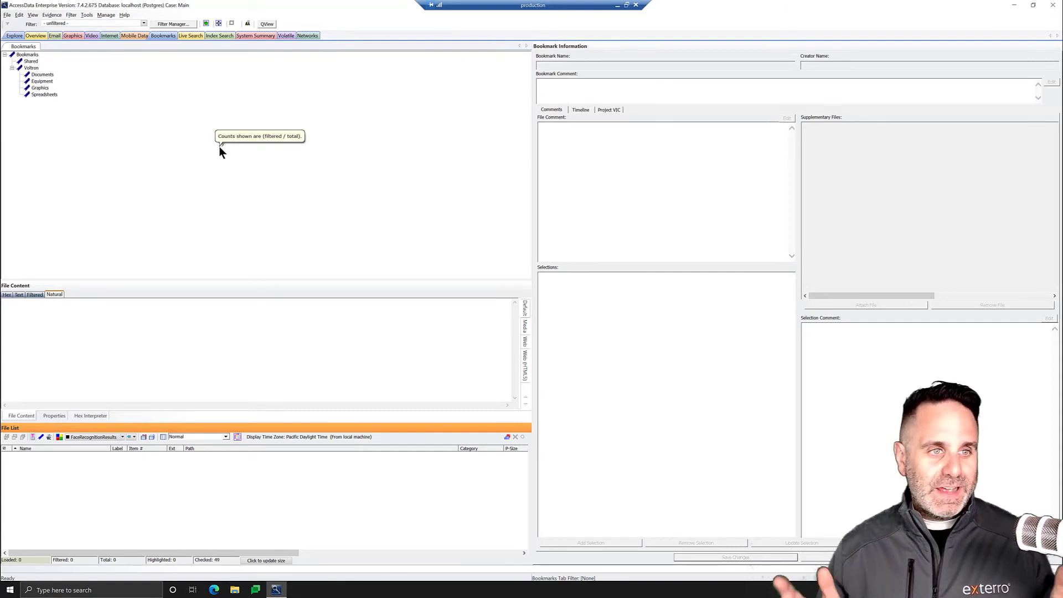
{"action": "left_click", "coordinate": [43, 82]}
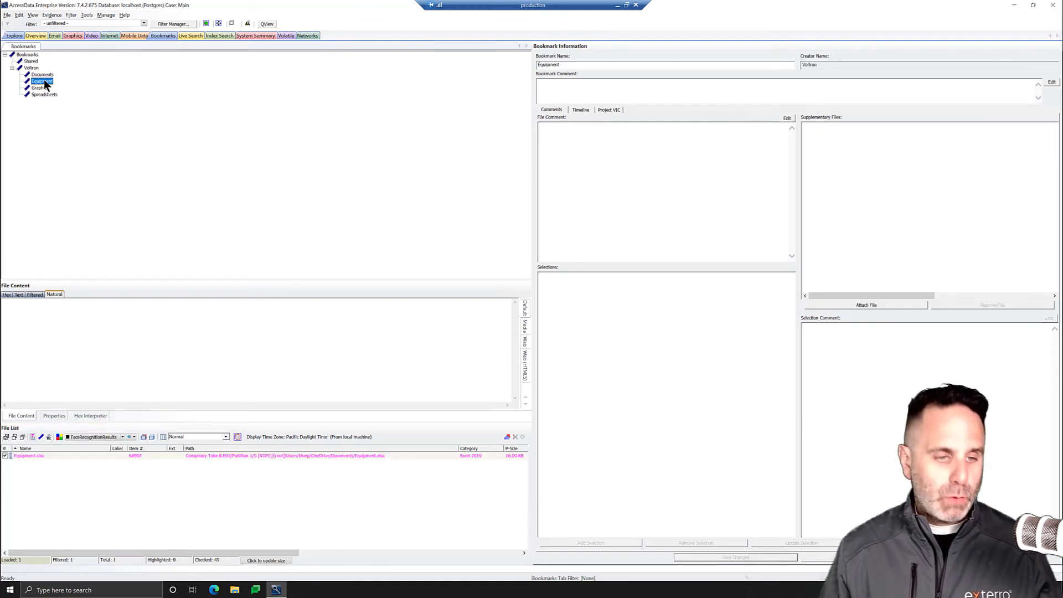
{"action": "left_click", "coordinate": [34, 457]}
{"action": "left_click", "coordinate": [34, 457]}
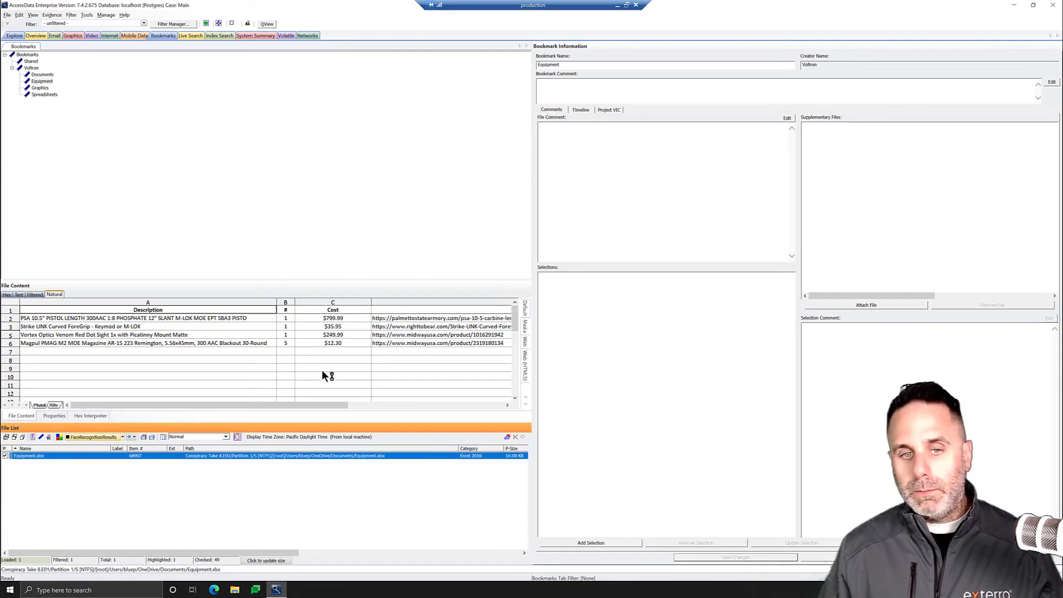